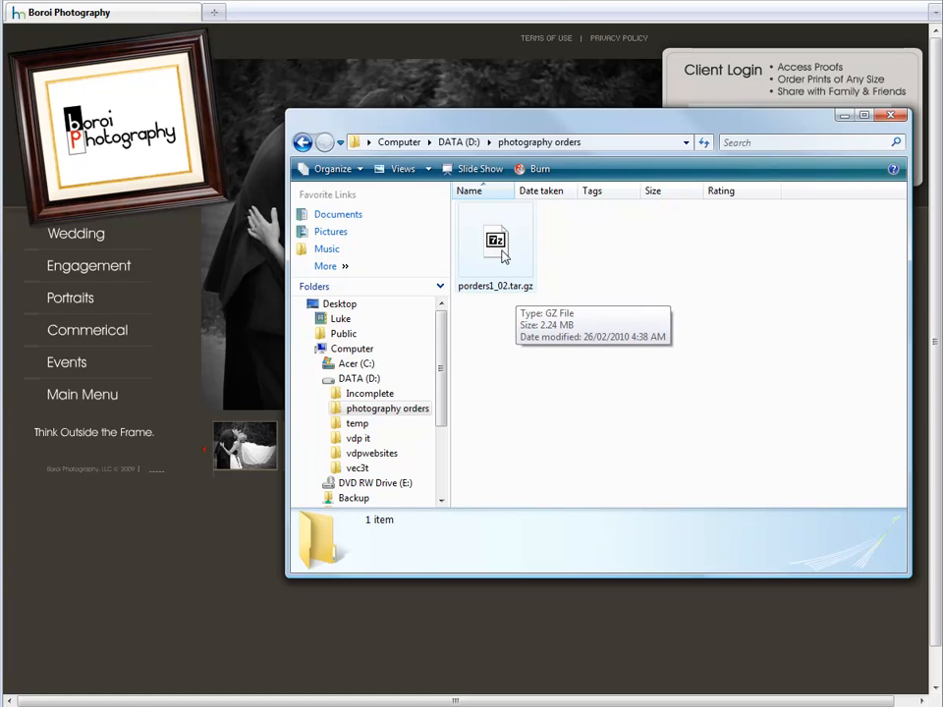
double_click(501, 248)
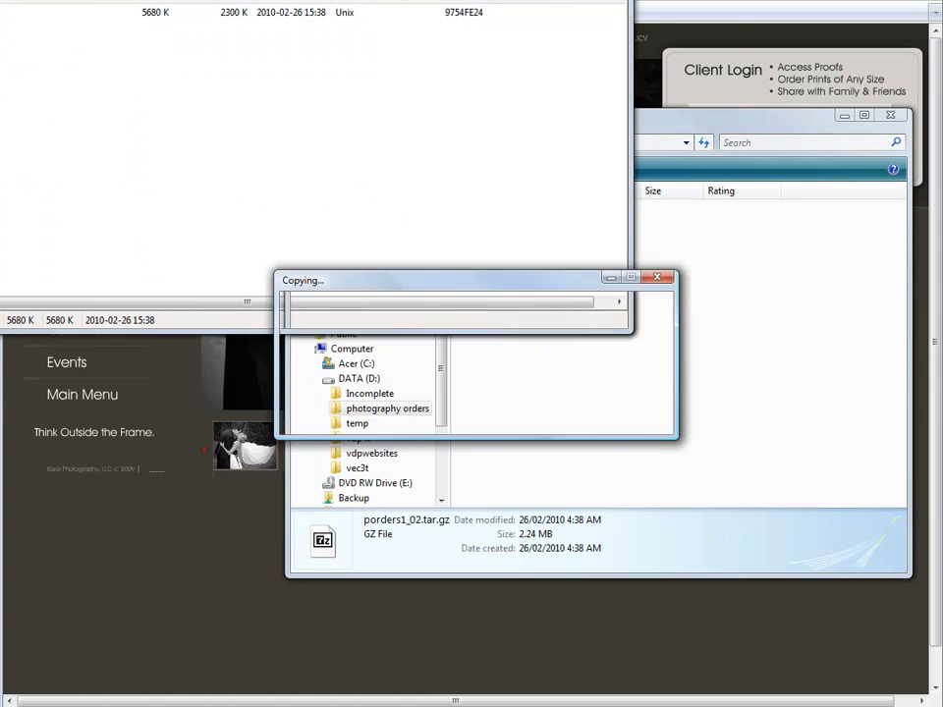
double_click(2, 12)
drag(196, 0, 303, 0)
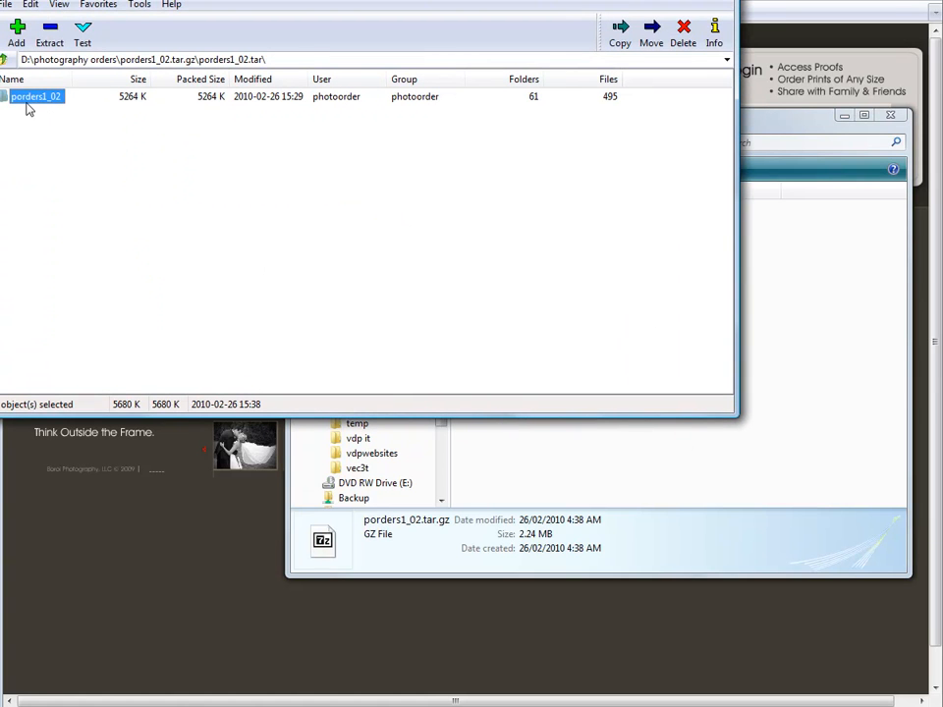
drag(25, 99, 842, 394)
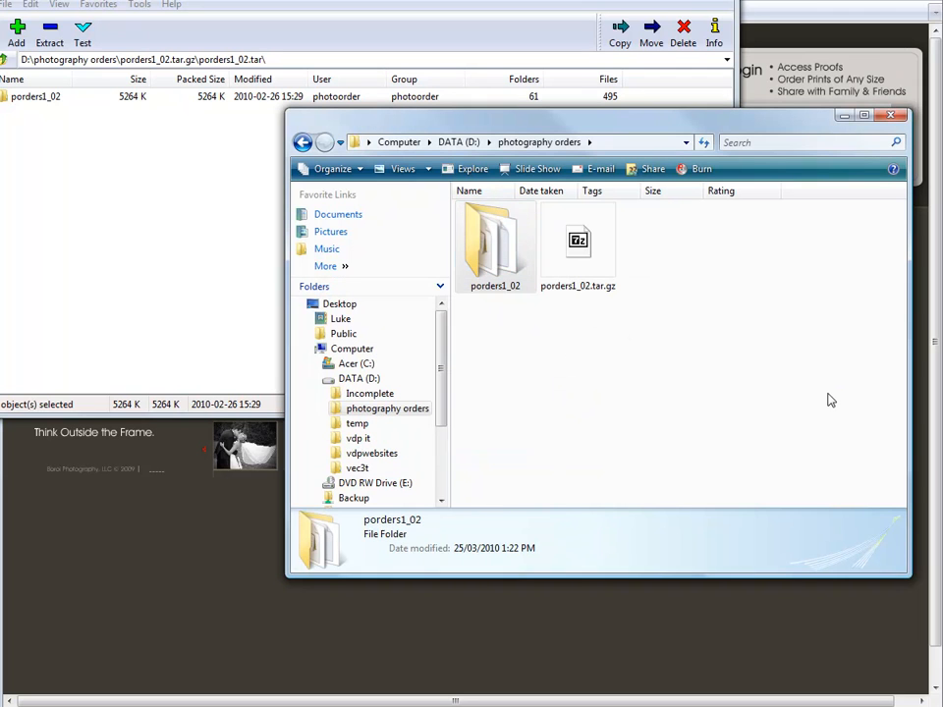
click(689, 378)
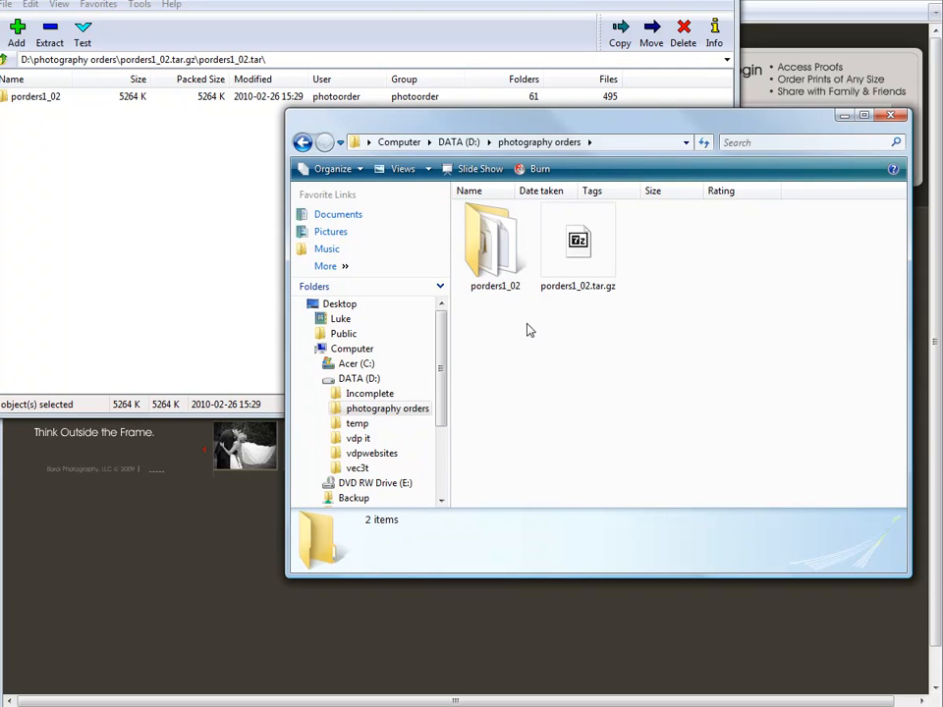
double_click(501, 263)
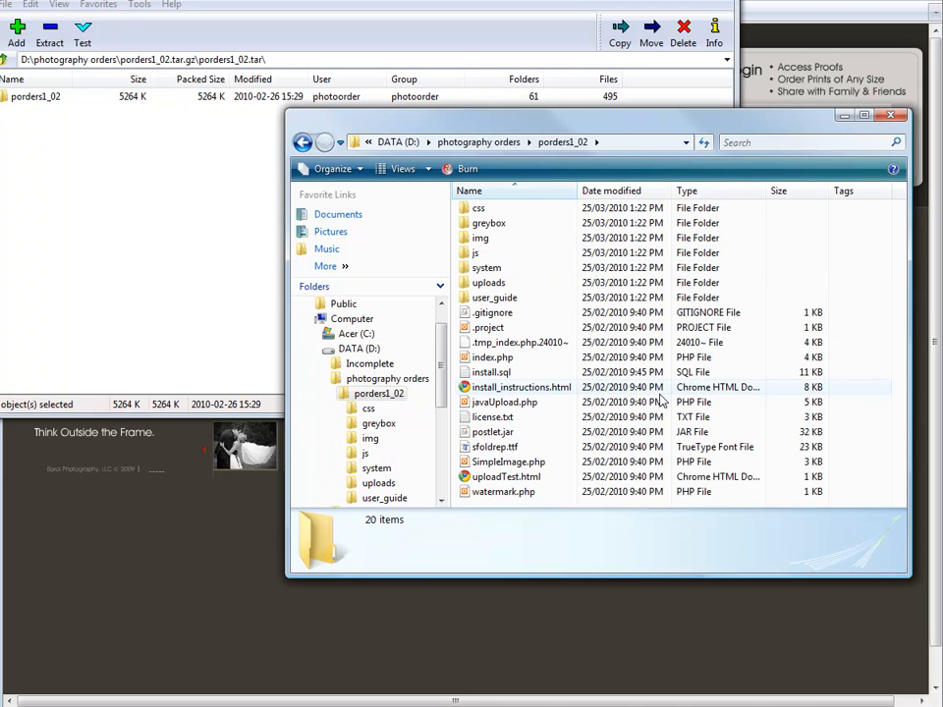
double_click(532, 390)
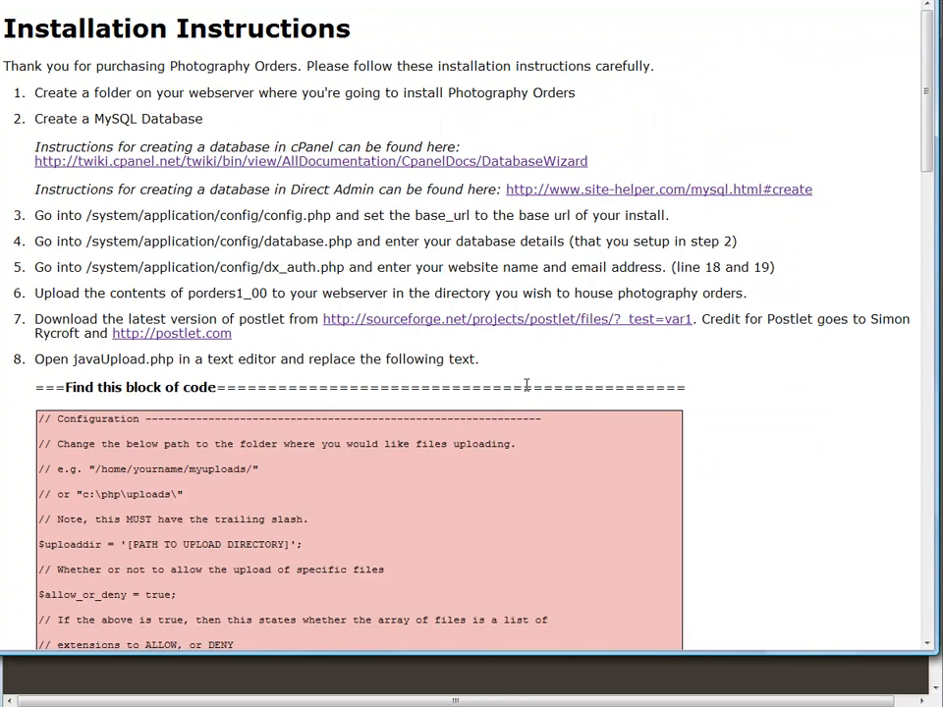
Step: Skim the installation instructions, close the 7-Zip window and bring up the Start menu
scroll(527, 385, down, 15)
scroll(527, 385, up, 15)
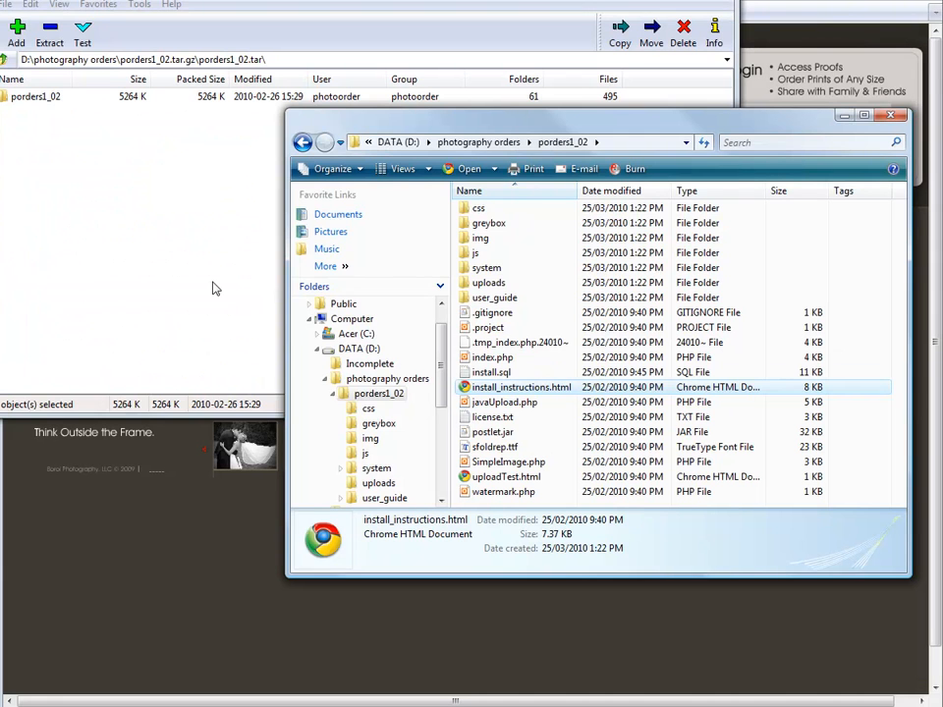
click(162, 217)
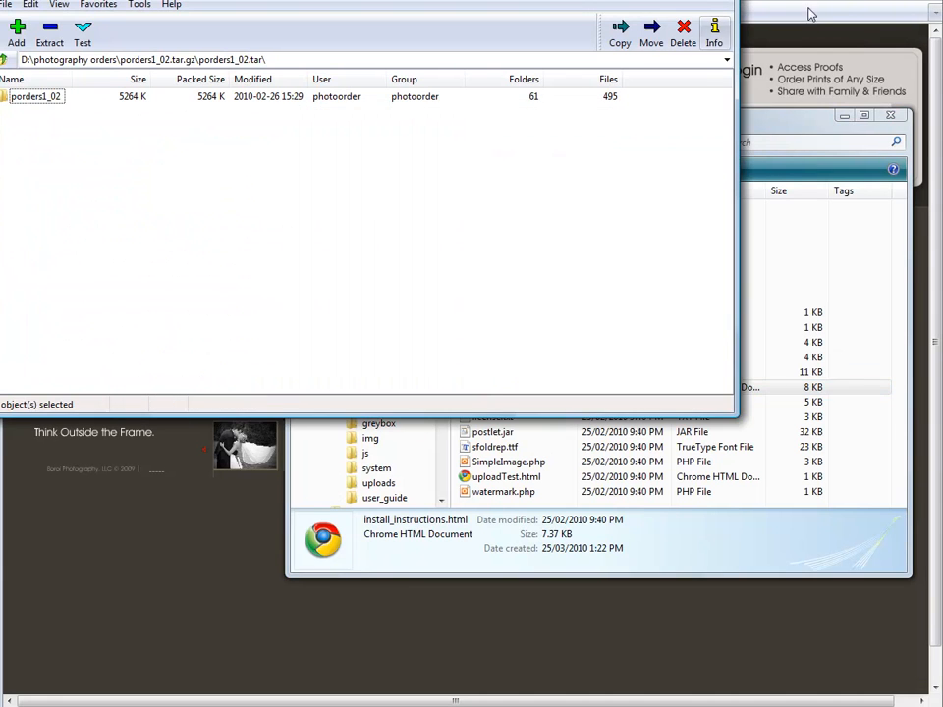
key(alt+F4)
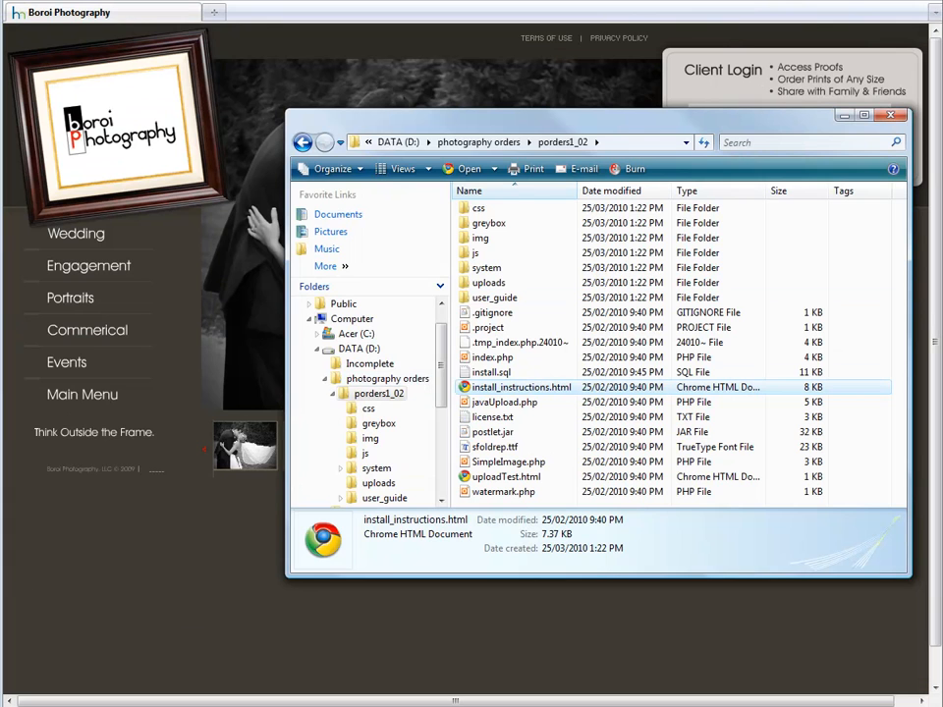
key(super)
Step: Point a new Explorer window at ftp://boroiphotography.com and dismiss the error and log-on prompt
click(156, 434)
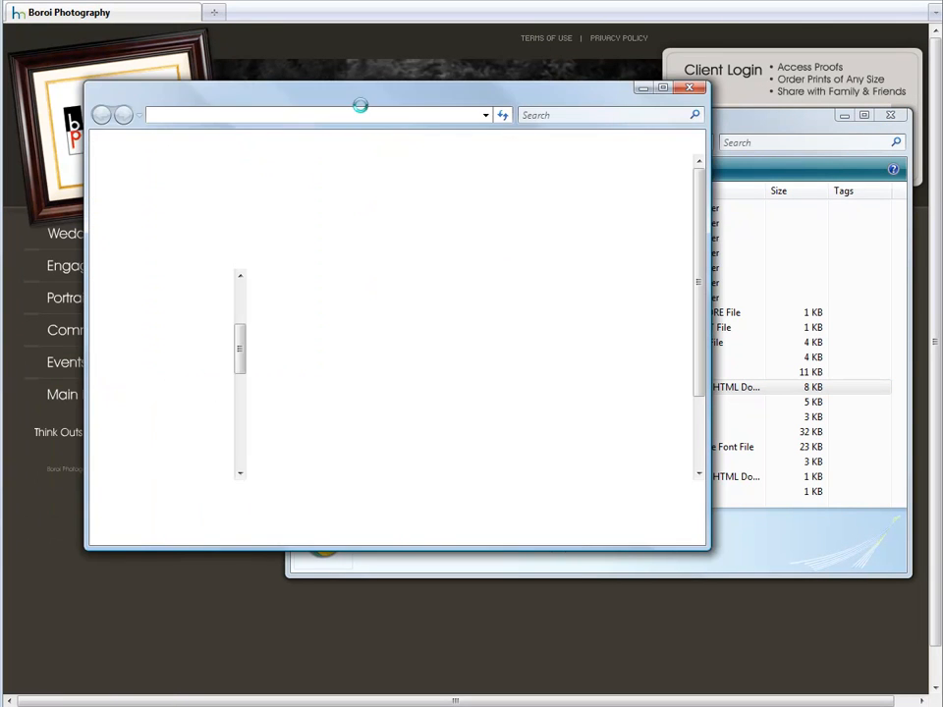
click(347, 116)
text(f)
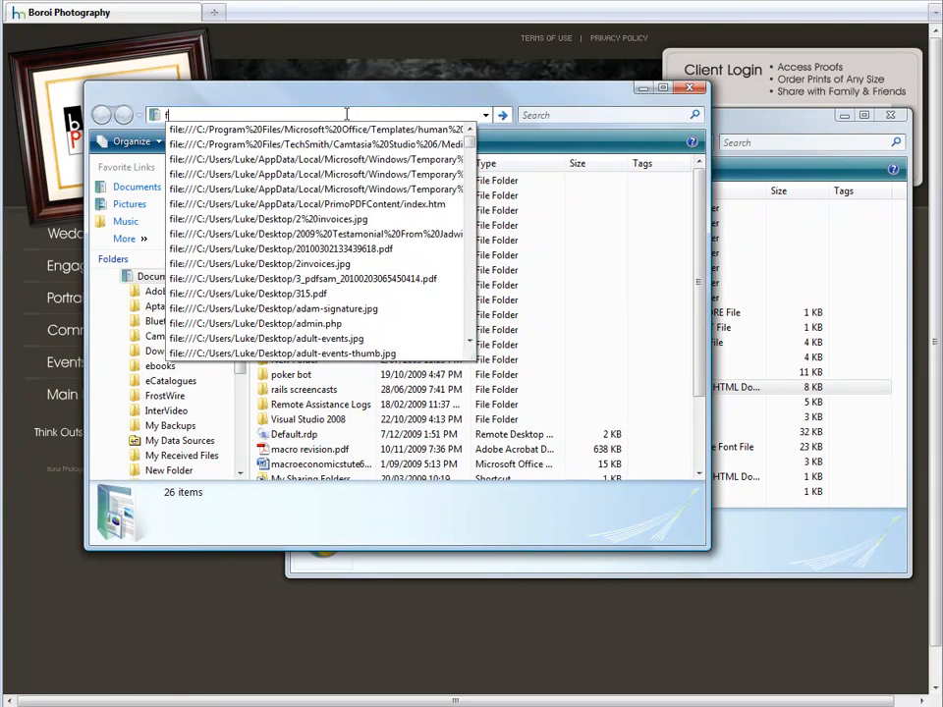
text(tp://)
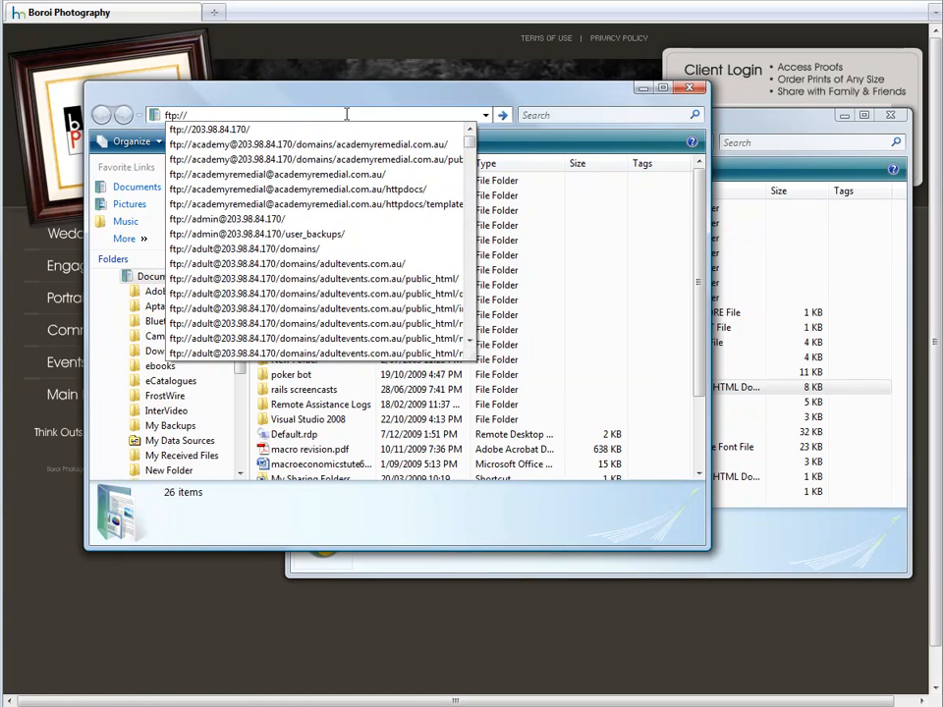
text(boroiphotography)
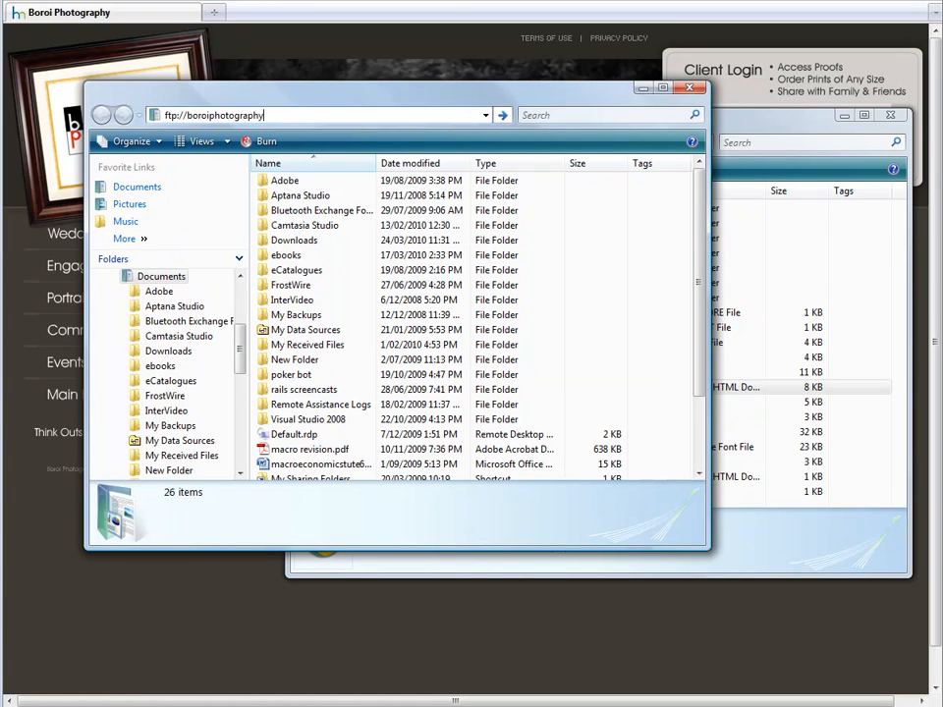
text(.com)
key(Return)
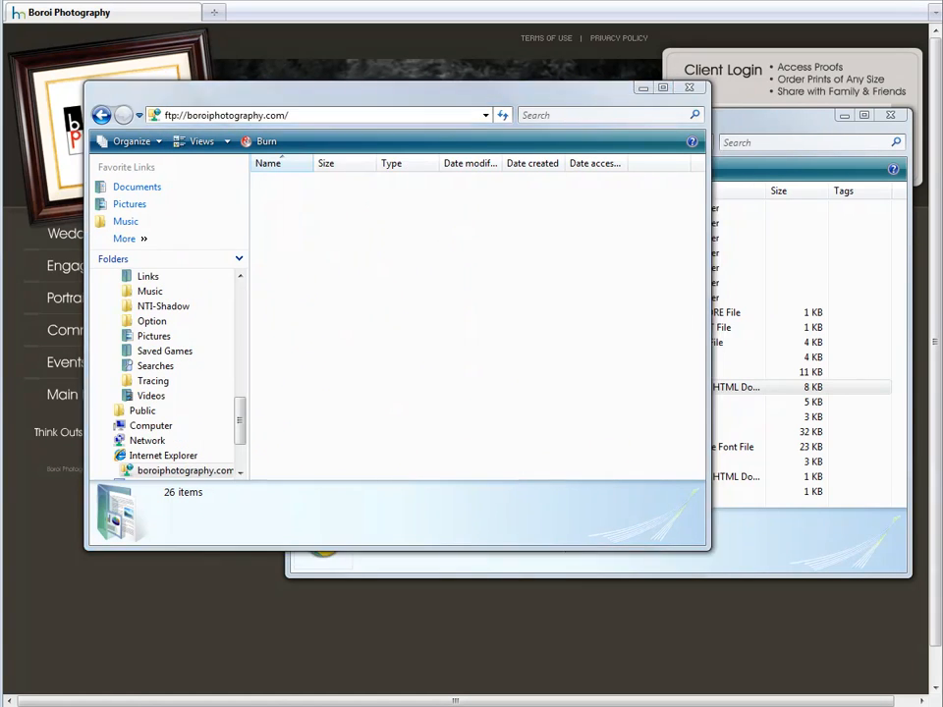
click(645, 463)
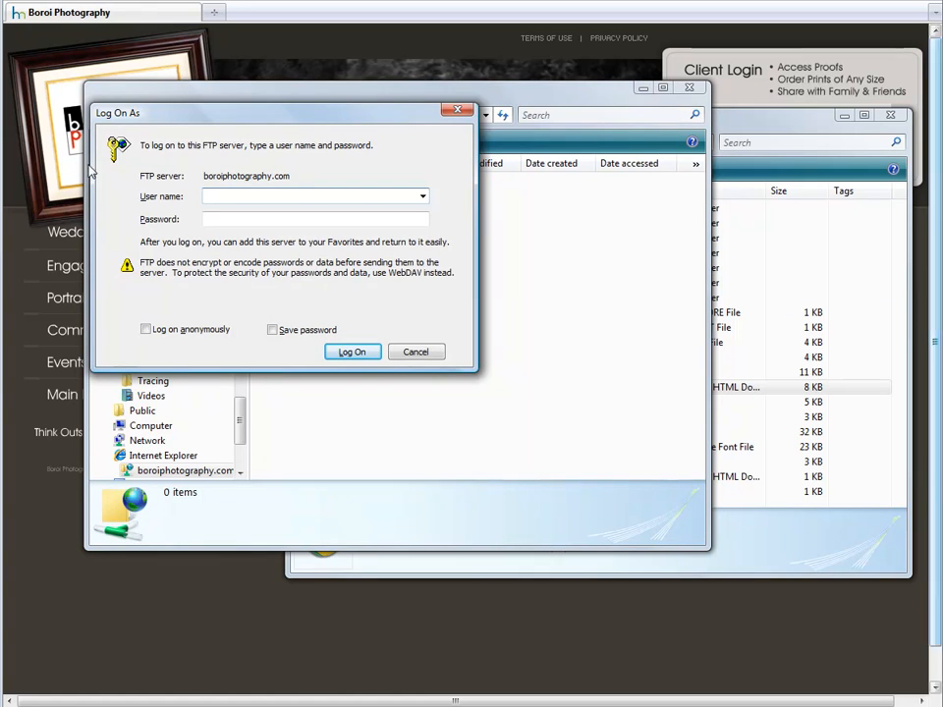
click(433, 353)
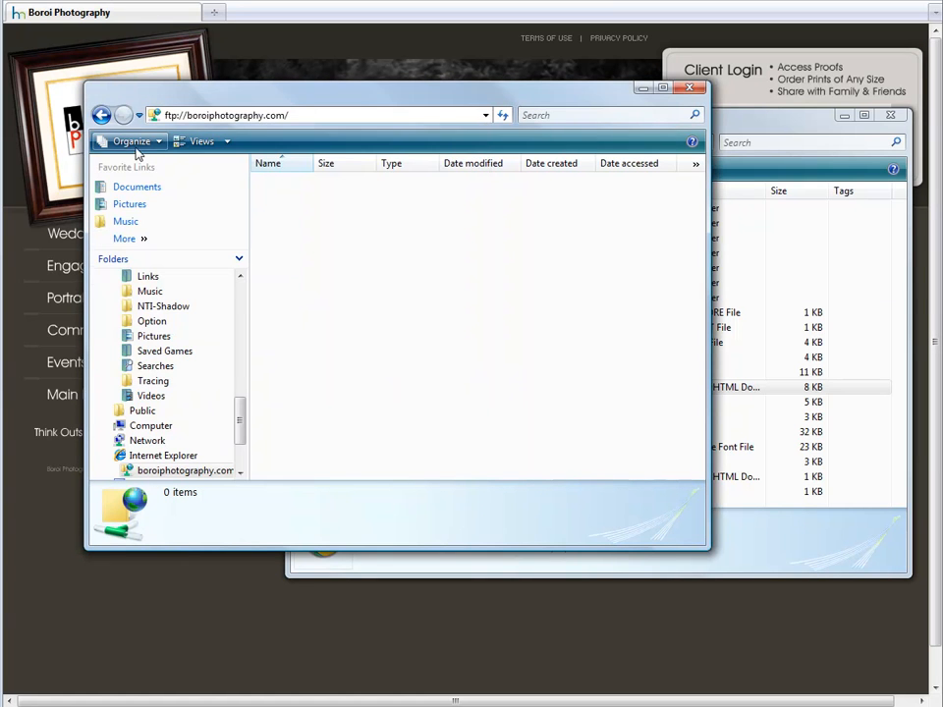
Step: Log on through File > Login As with the FTP user name and password
key(alt)
click(106, 135)
click(123, 157)
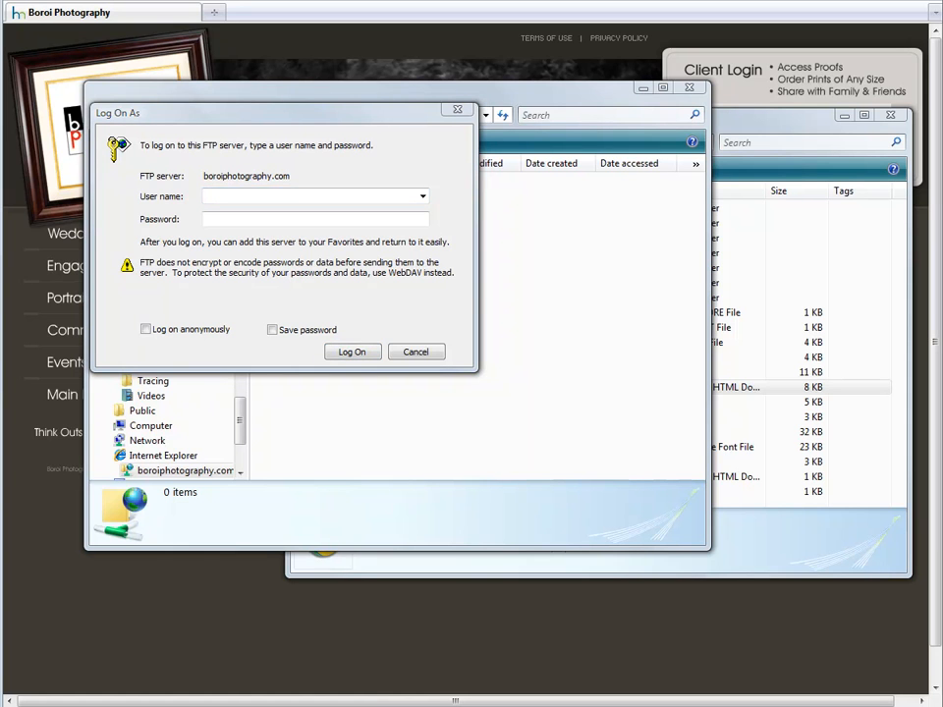
click(309, 195)
text(boroipho)
click(352, 220)
text(**************)
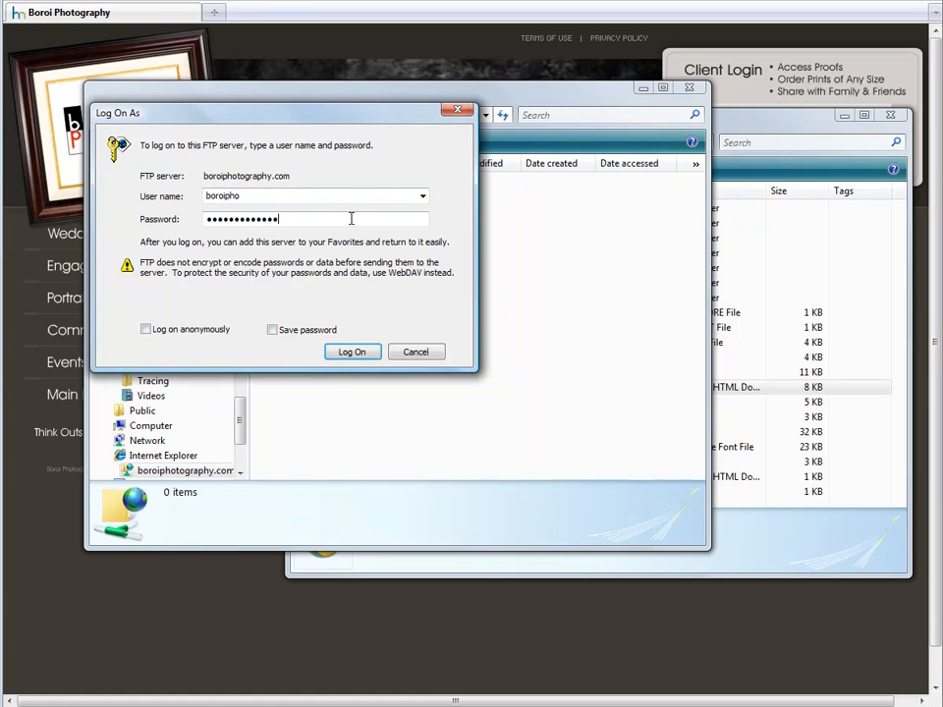
click(361, 354)
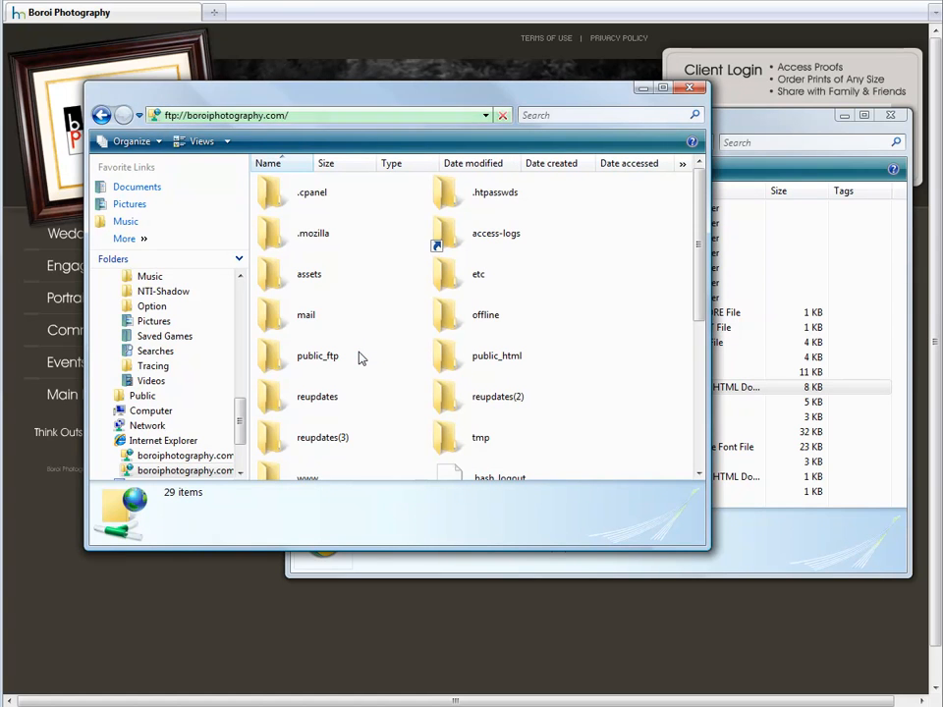
Step: Create a new folder inside public_html, first naming it orders
mouse_move(698, 262)
mouse_down()
mouse_move(694, 310)
mouse_move(698, 255)
mouse_up()
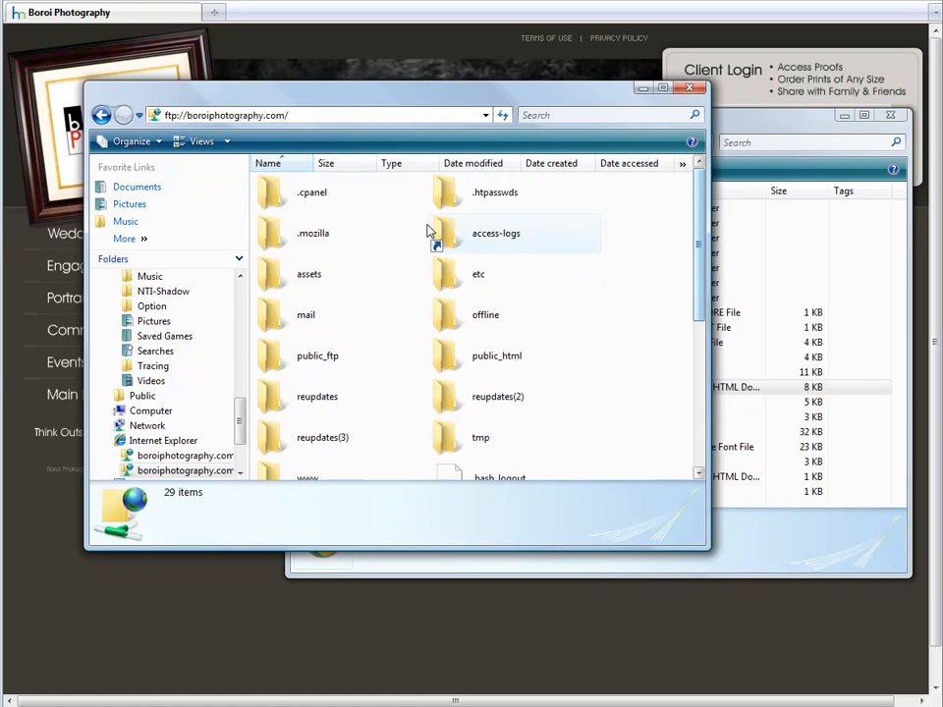
double_click(531, 370)
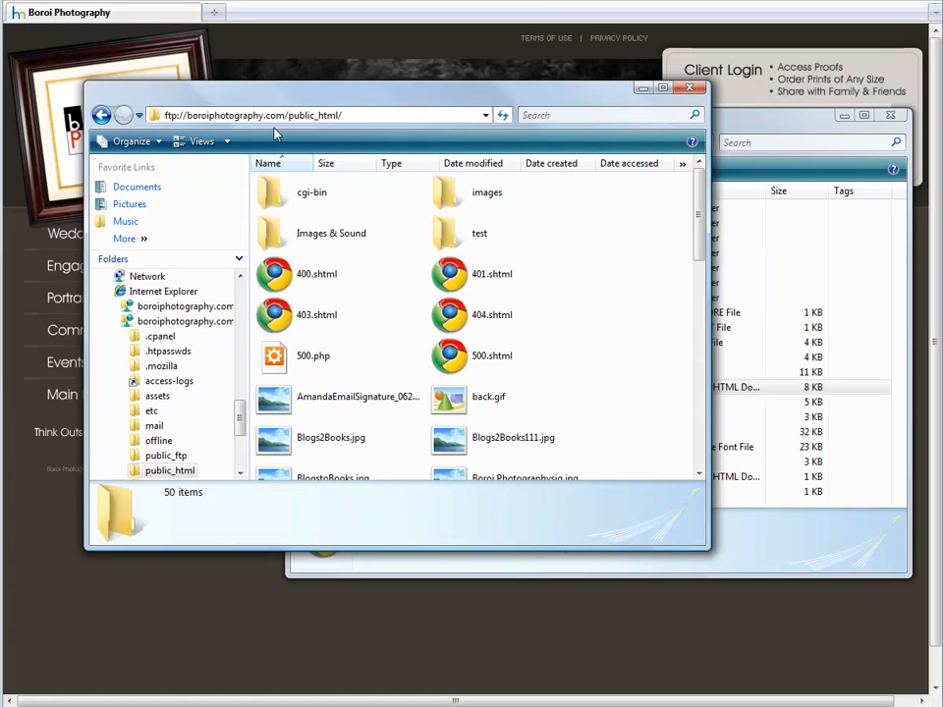
mouse_move(701, 223)
mouse_down()
mouse_move(704, 299)
mouse_move(698, 221)
mouse_up()
right_click(625, 342)
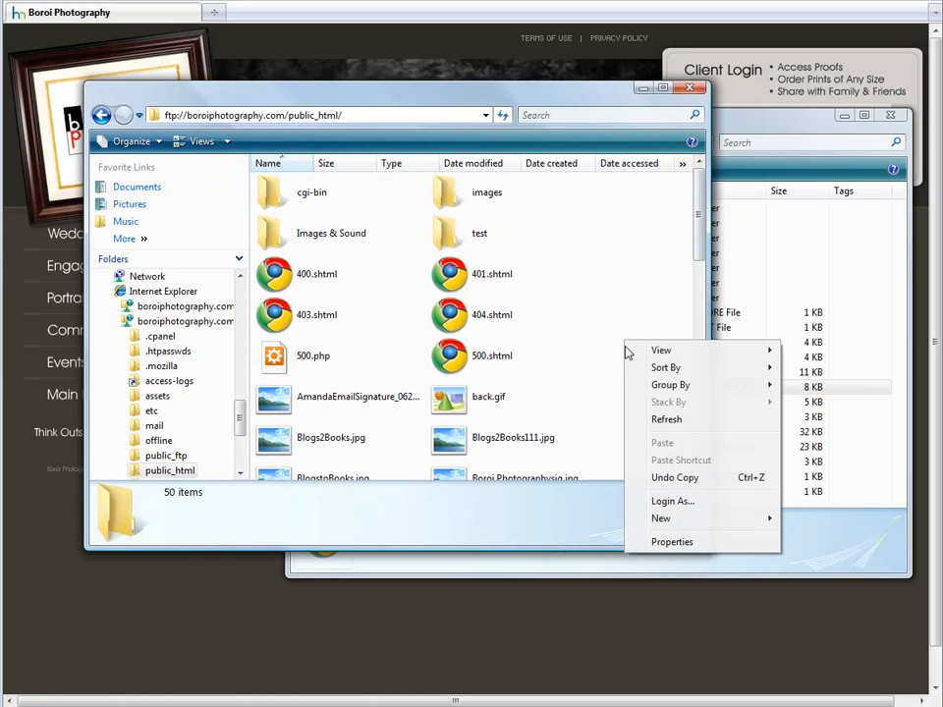
mouse_move(688, 518)
click(818, 519)
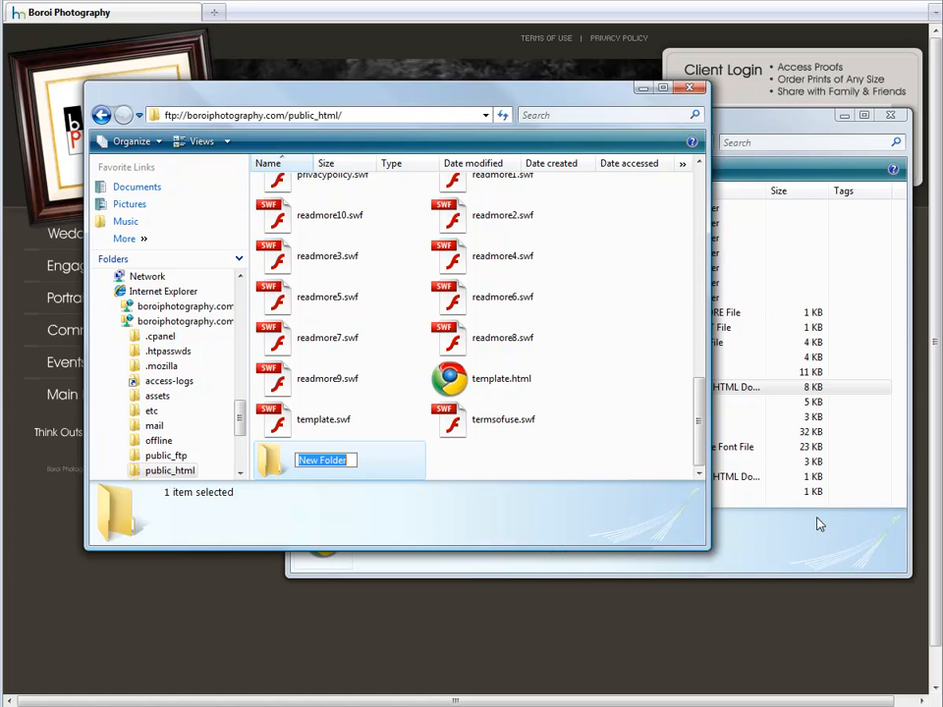
text(clients)
key(BackSpace)
key(BackSpace)
key(BackSpace)
key(BackSpace)
key(BackSpace)
key(BackSpace)
key(BackSpace)
text(orders)
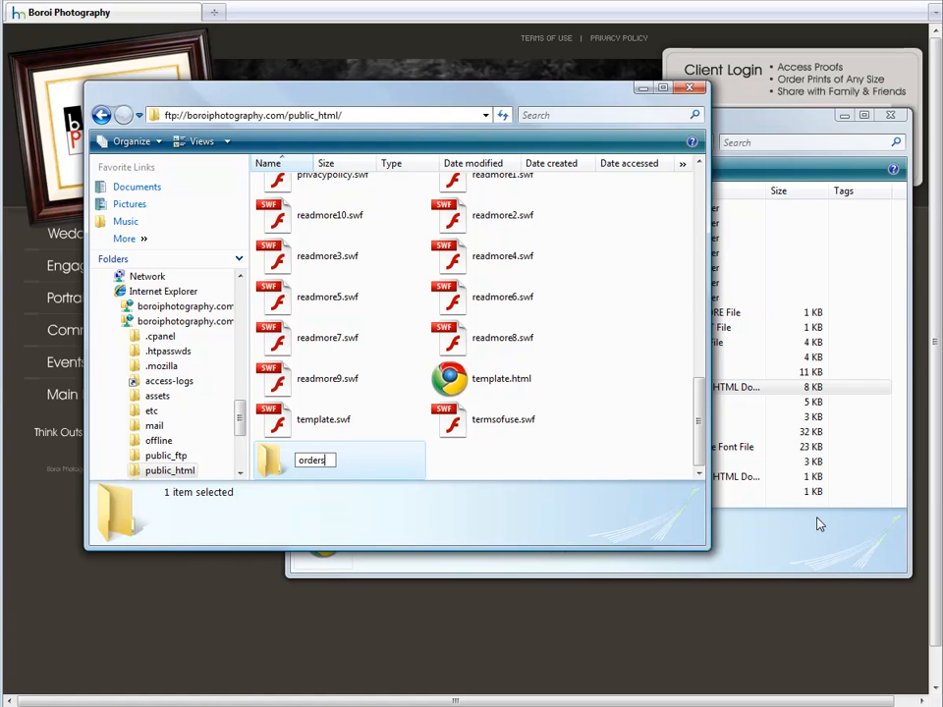
key(Return)
right_click(312, 461)
click(357, 616)
text(colie)
text(ents)
key(Return)
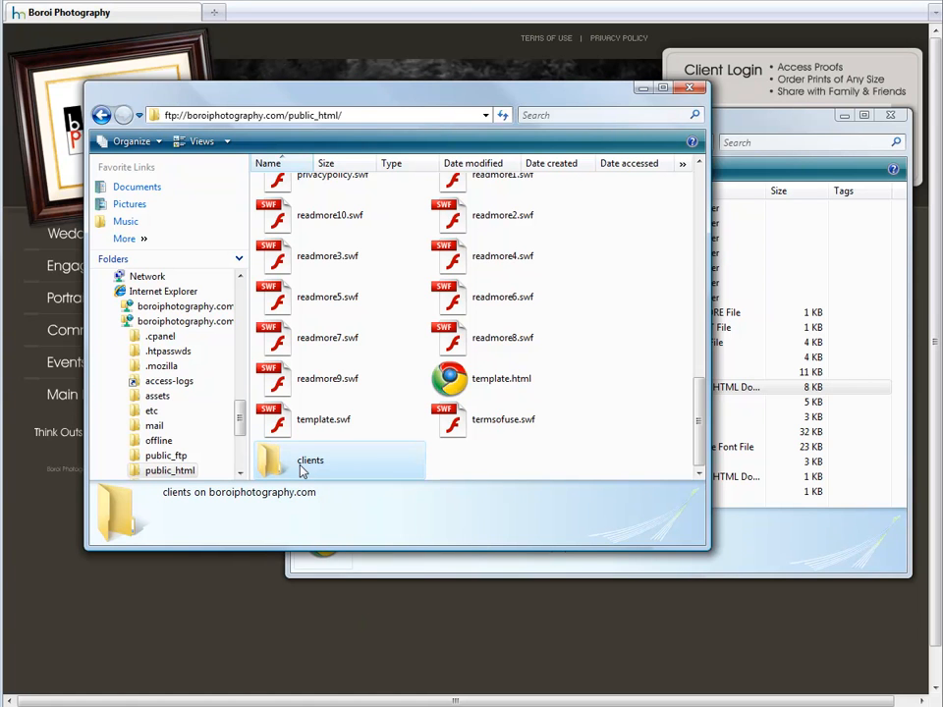
double_click(303, 468)
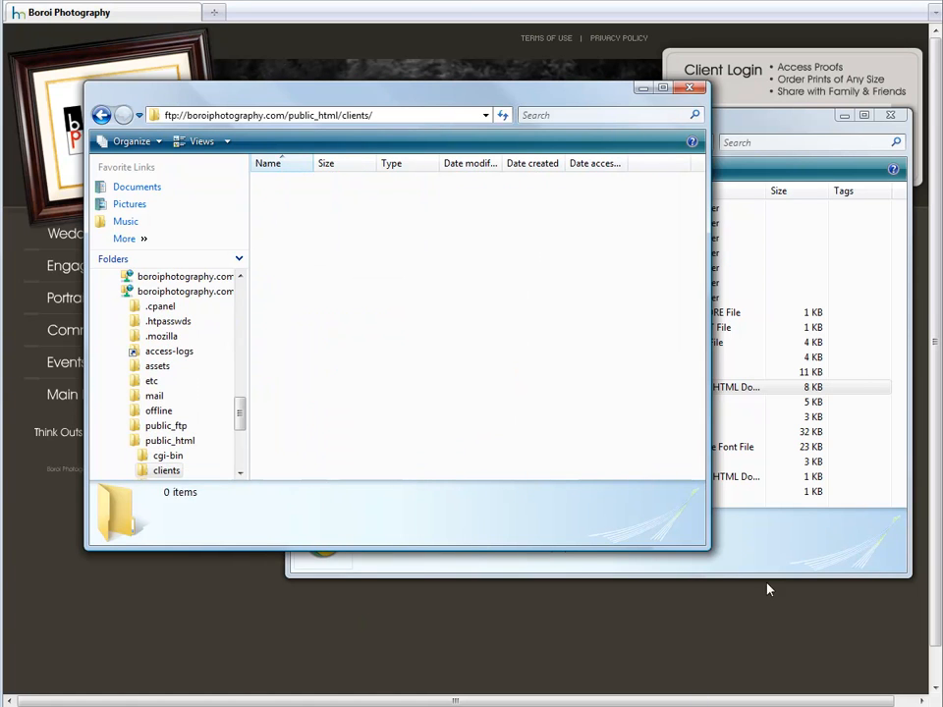
click(786, 390)
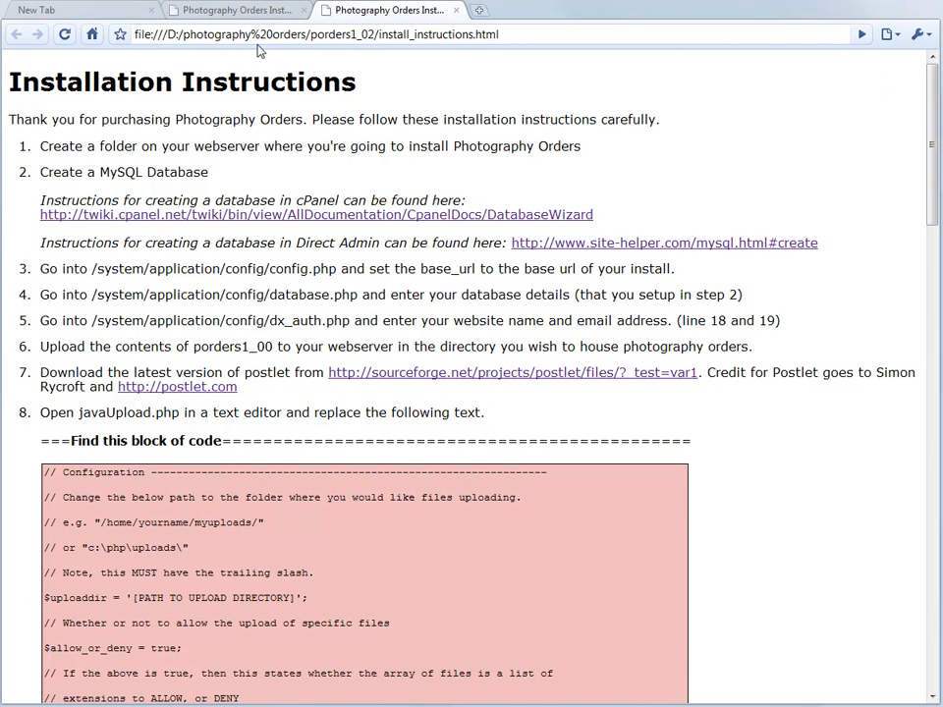
Step: Load the Hostmonster Account Manager login page in a new Chrome tab
click(478, 12)
text(https://www.hostmonster.com/cgi/dm)
key(Return)
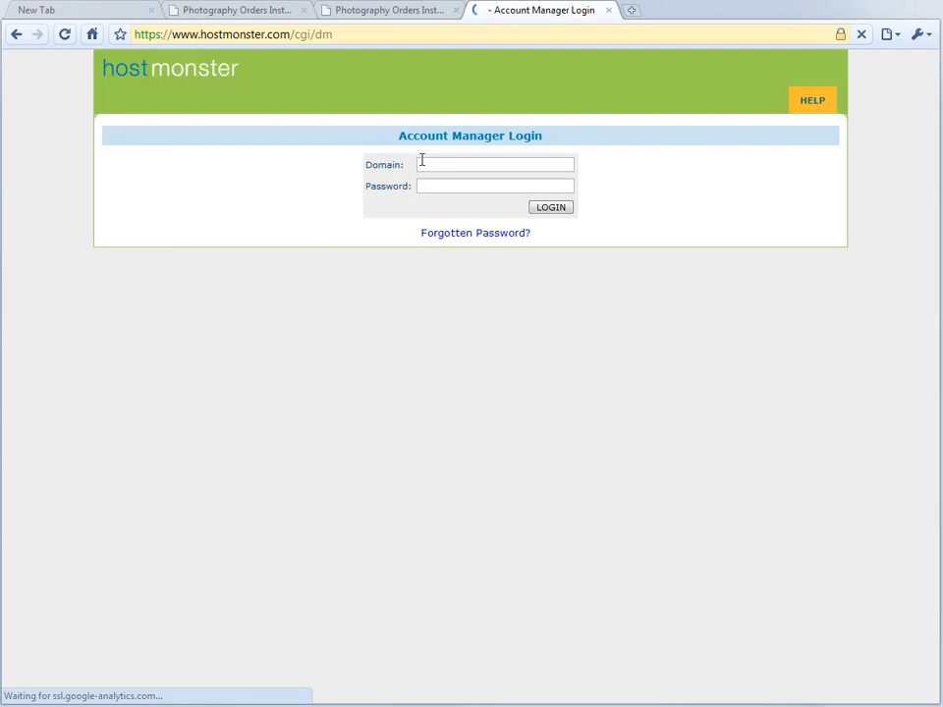
click(422, 163)
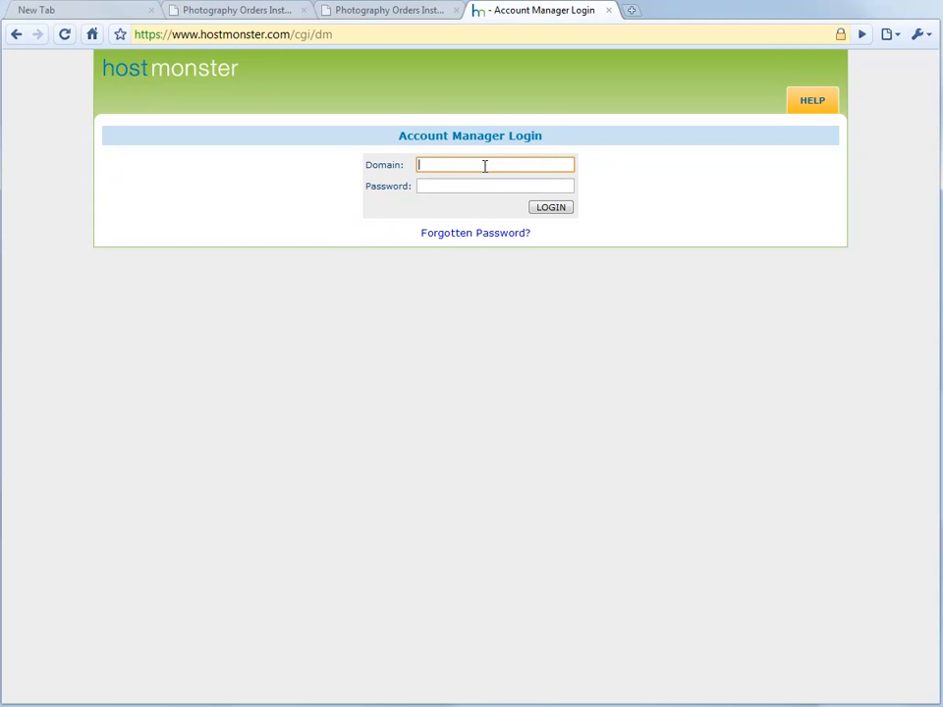
click(352, 14)
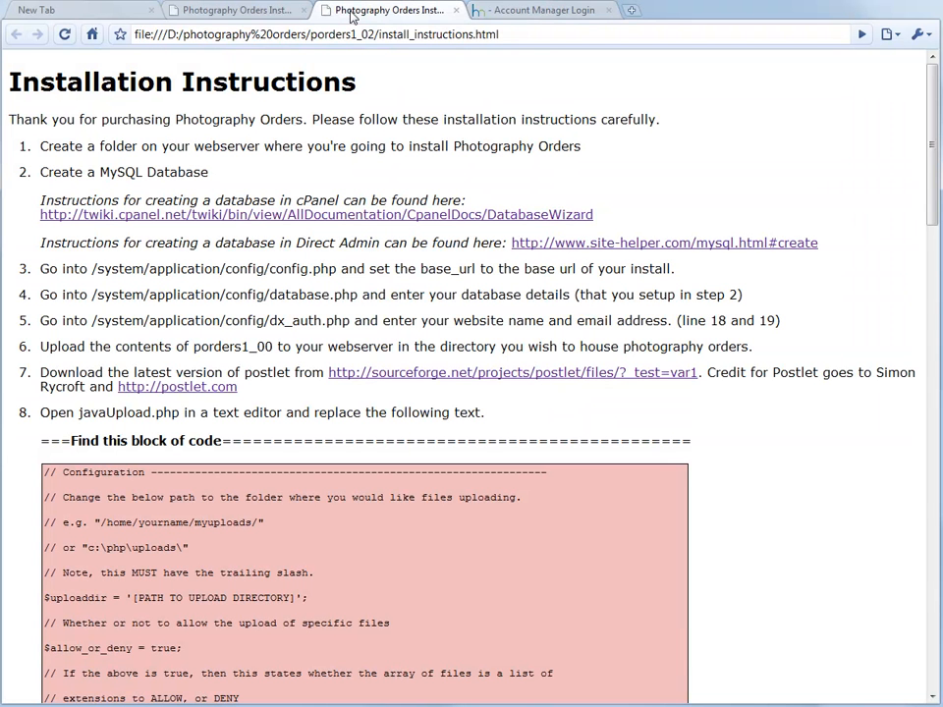
click(264, 14)
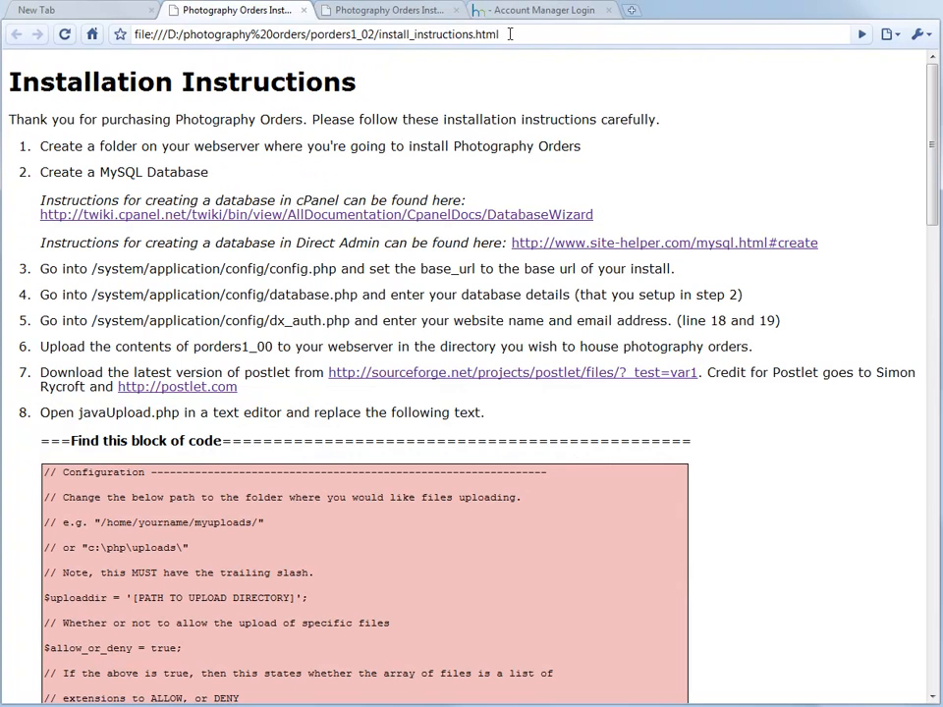
click(528, 12)
text(http://www.boroiphotography.com/)
drag(448, 162, 402, 160)
key(BackSpace)
key(Delete)
key(Delete)
key(Delete)
key(Delete)
key(Tab)
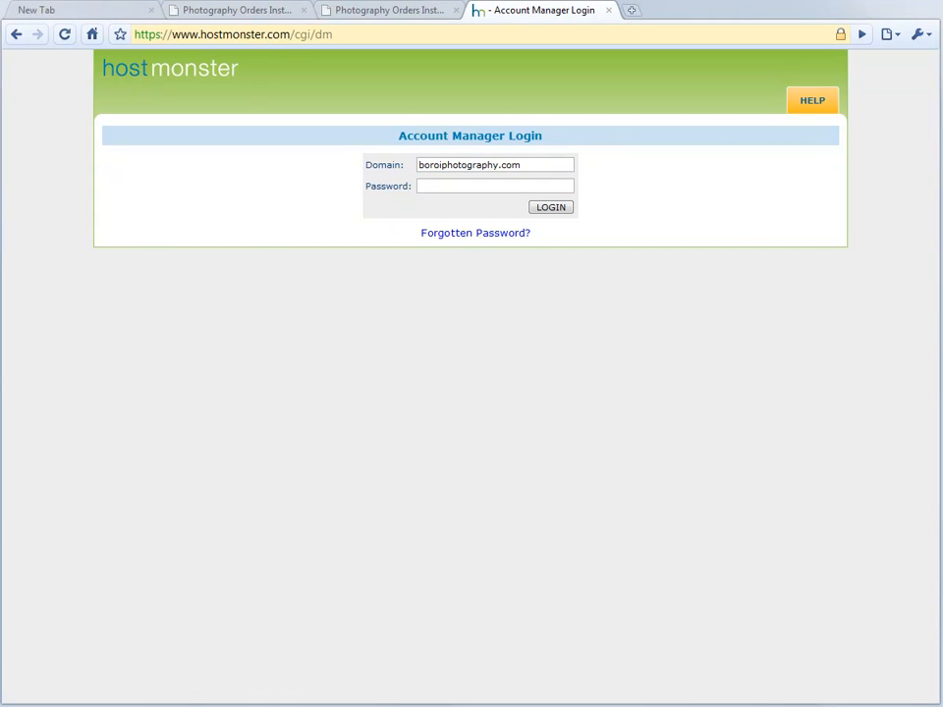
click(520, 188)
key(ctrl+v)
Step: Log in, open cPanel and decline the new-user welcome popup
click(550, 207)
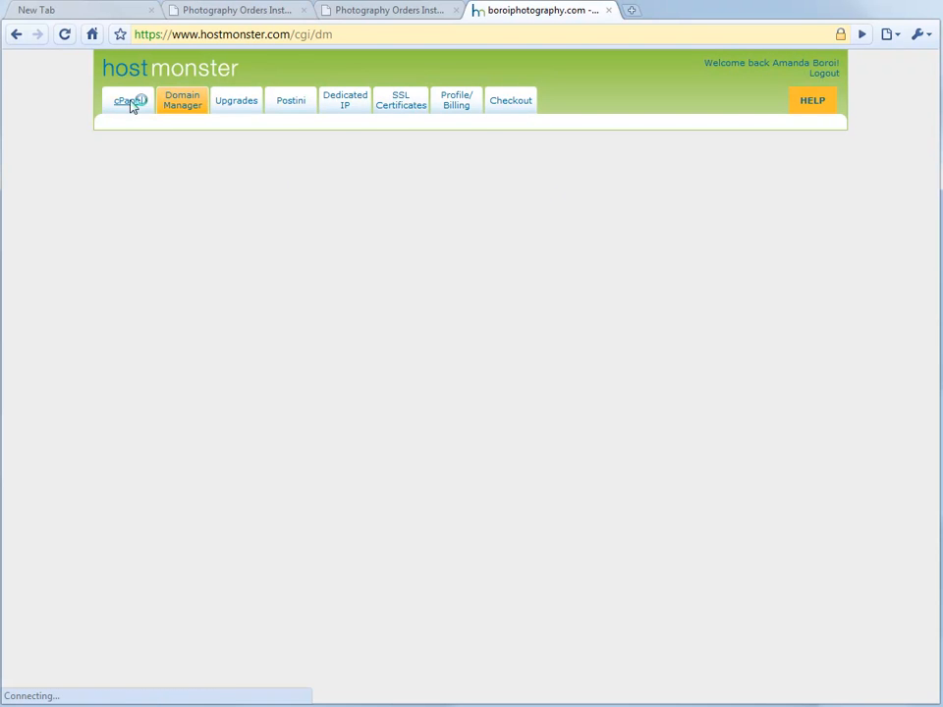
click(129, 132)
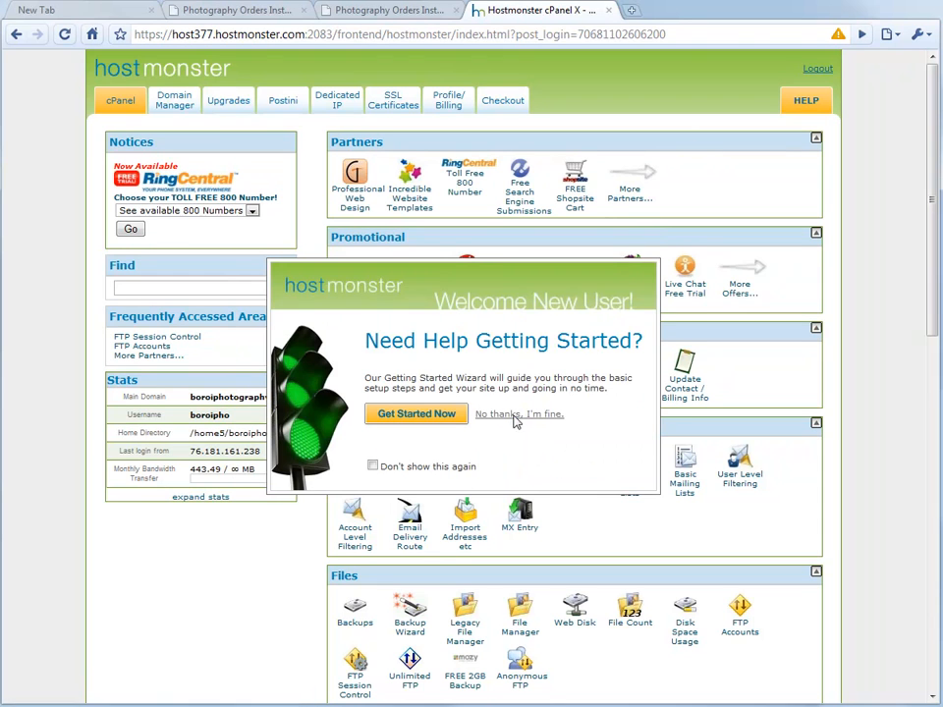
click(515, 414)
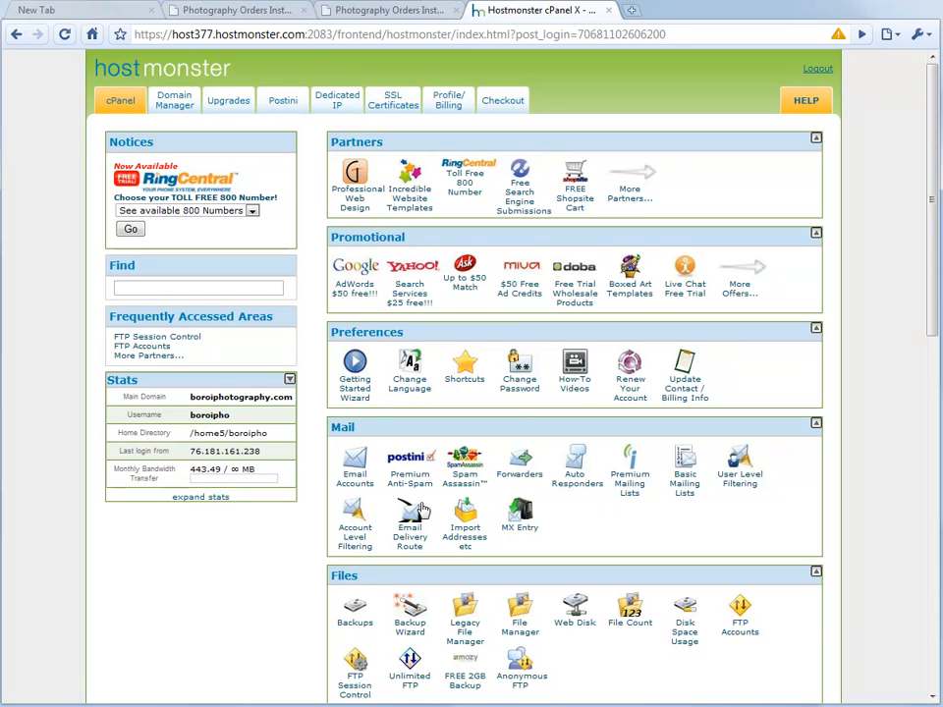
Step: Check MySQL Databases shows no databases yet, then go back to the cPanel home
scroll(798, 663, down, 1)
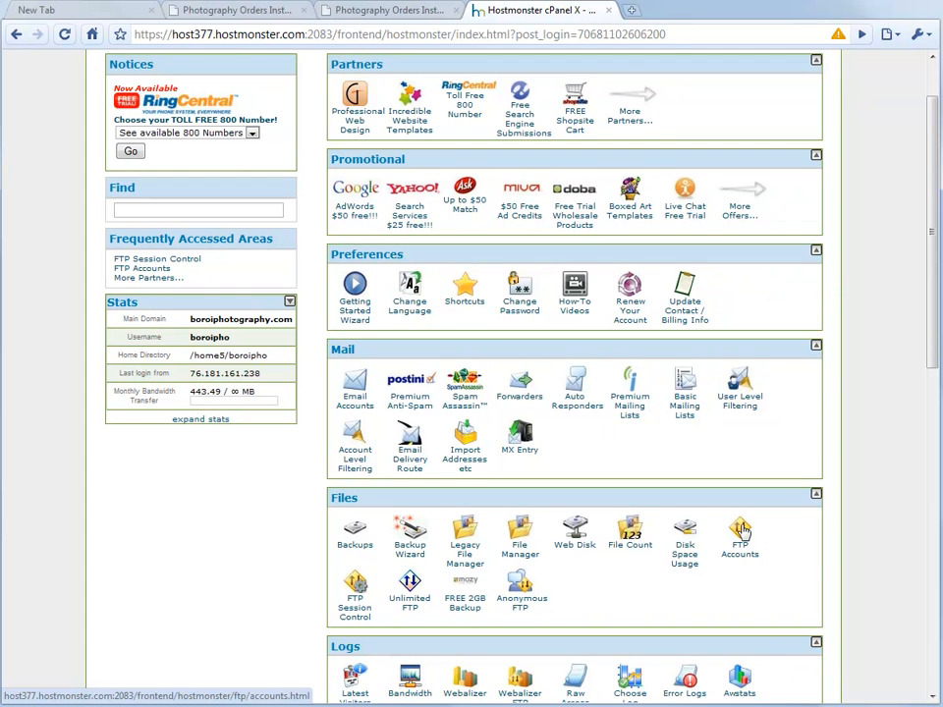
scroll(744, 531, down, 1)
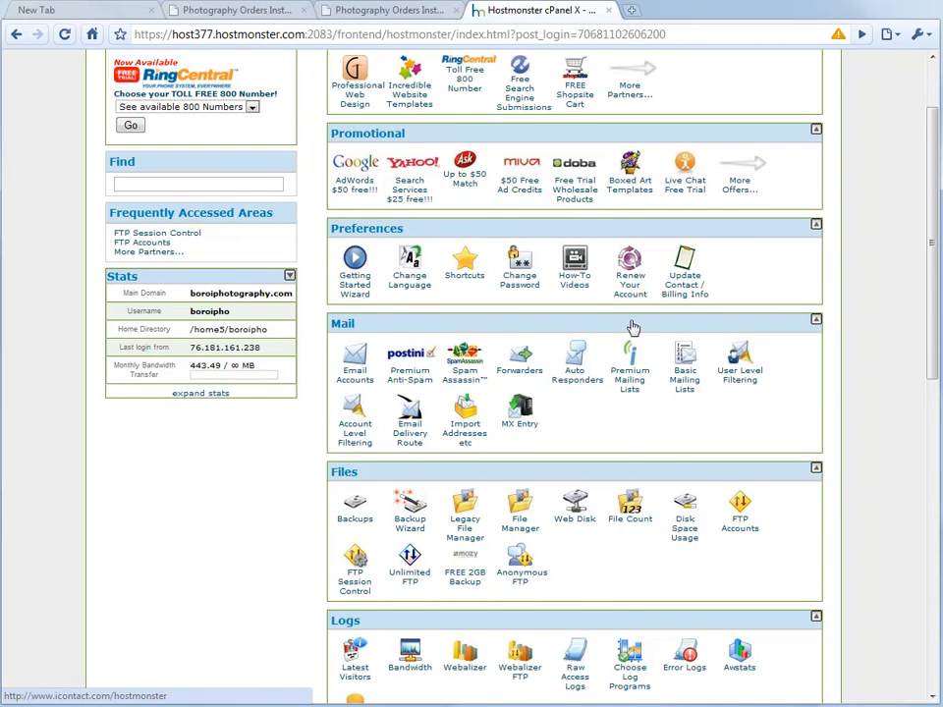
scroll(623, 407, down, 2)
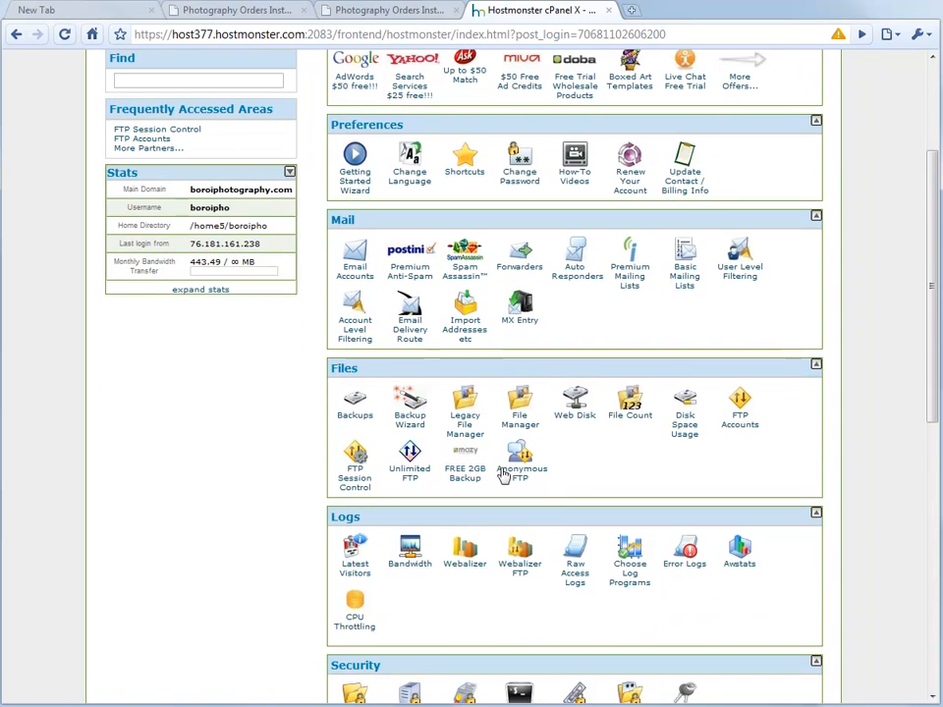
scroll(614, 496, down, 2)
scroll(644, 503, down, 2)
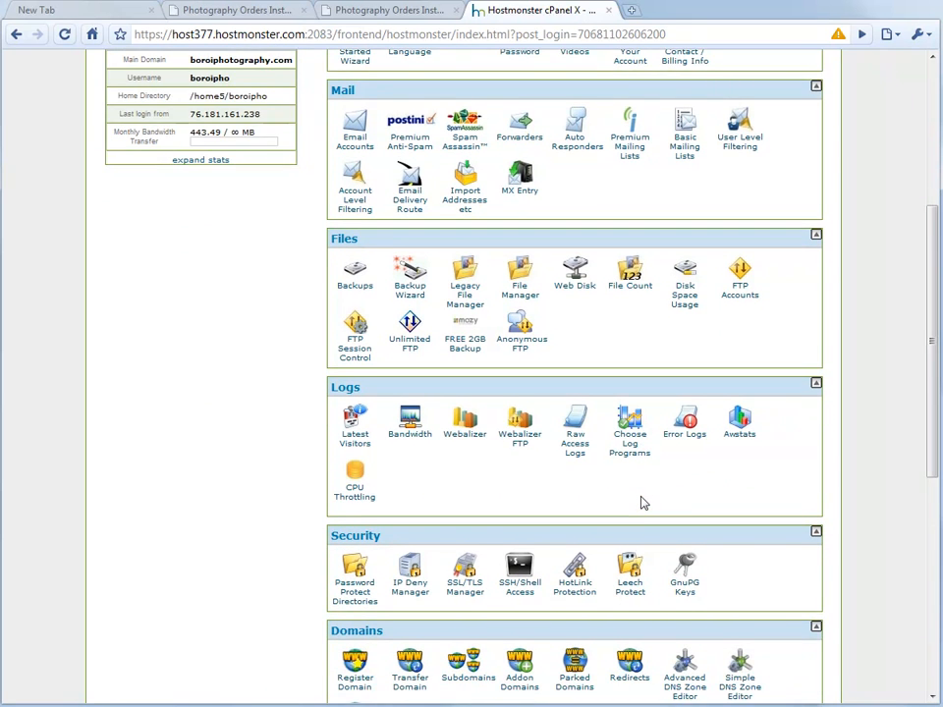
scroll(641, 503, down, 3)
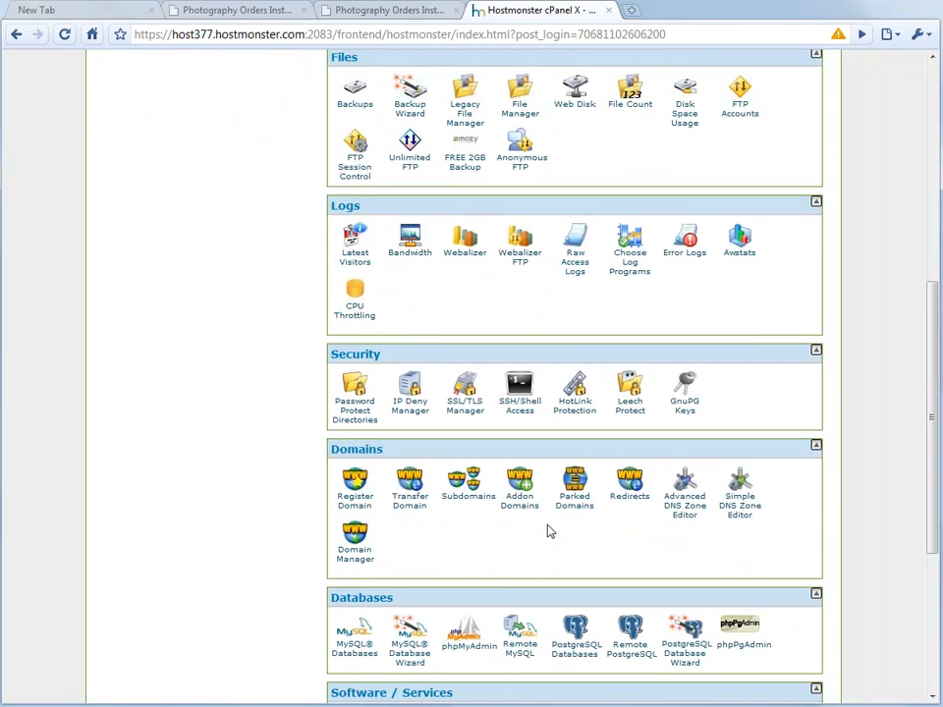
click(360, 575)
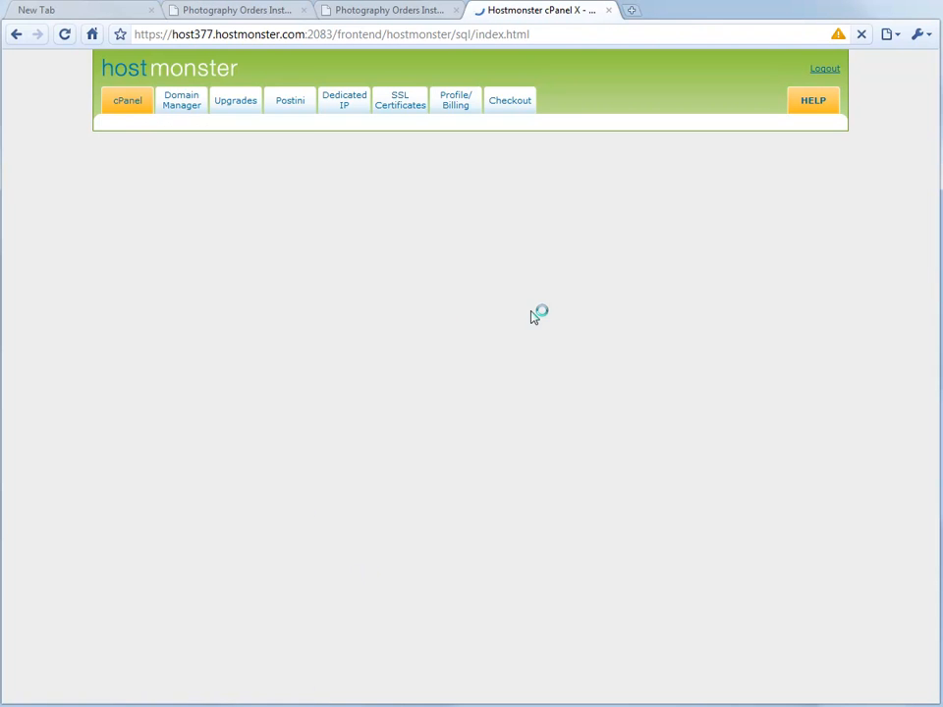
scroll(422, 343, down, 2)
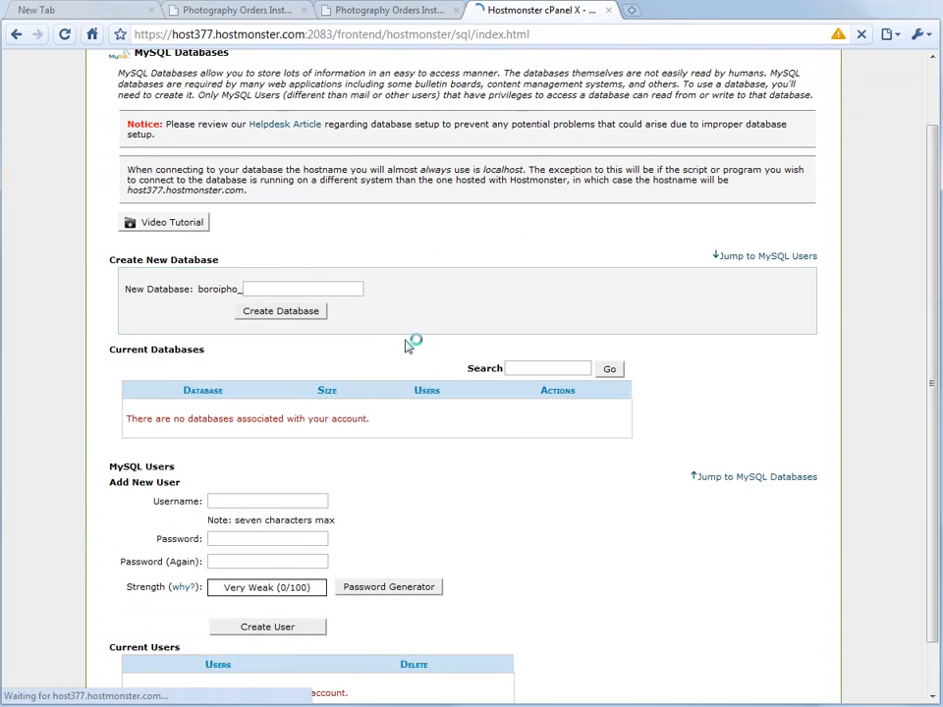
scroll(309, 403, down, 3)
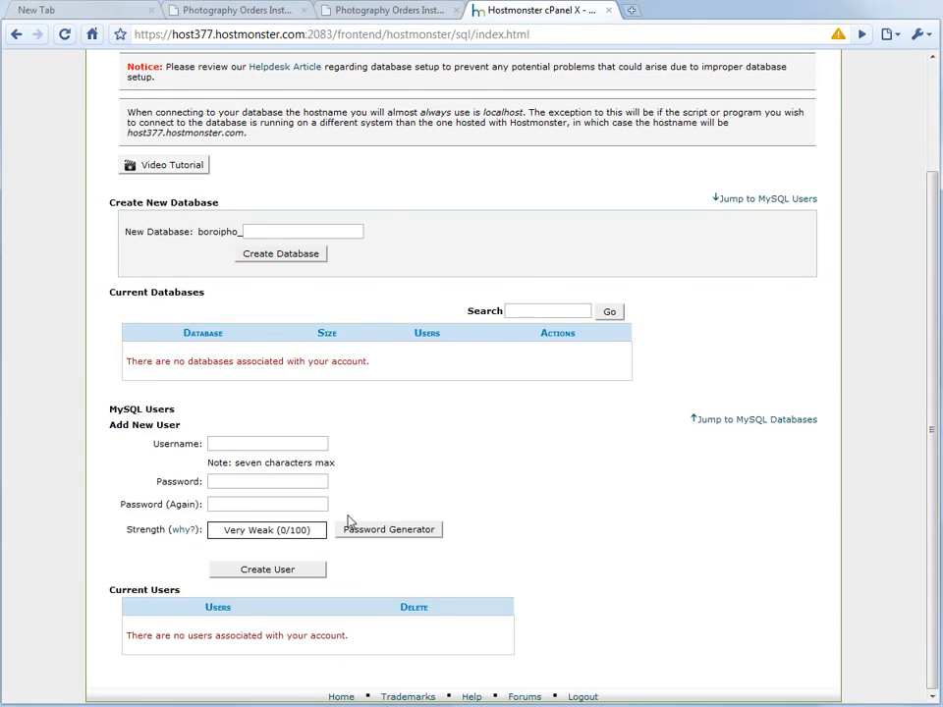
click(18, 35)
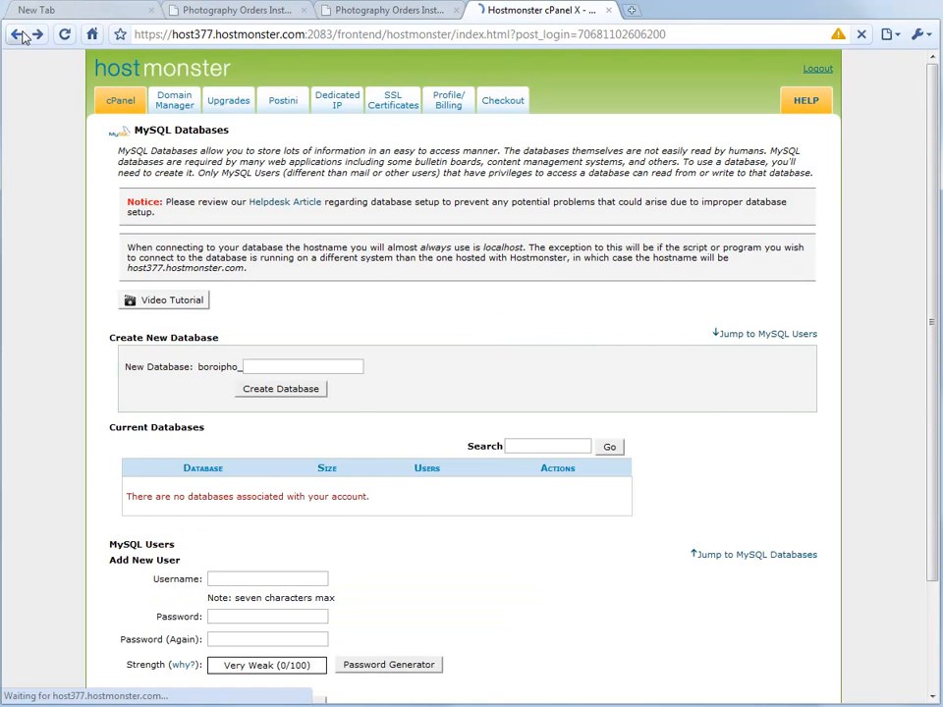
scroll(595, 519, up, 5)
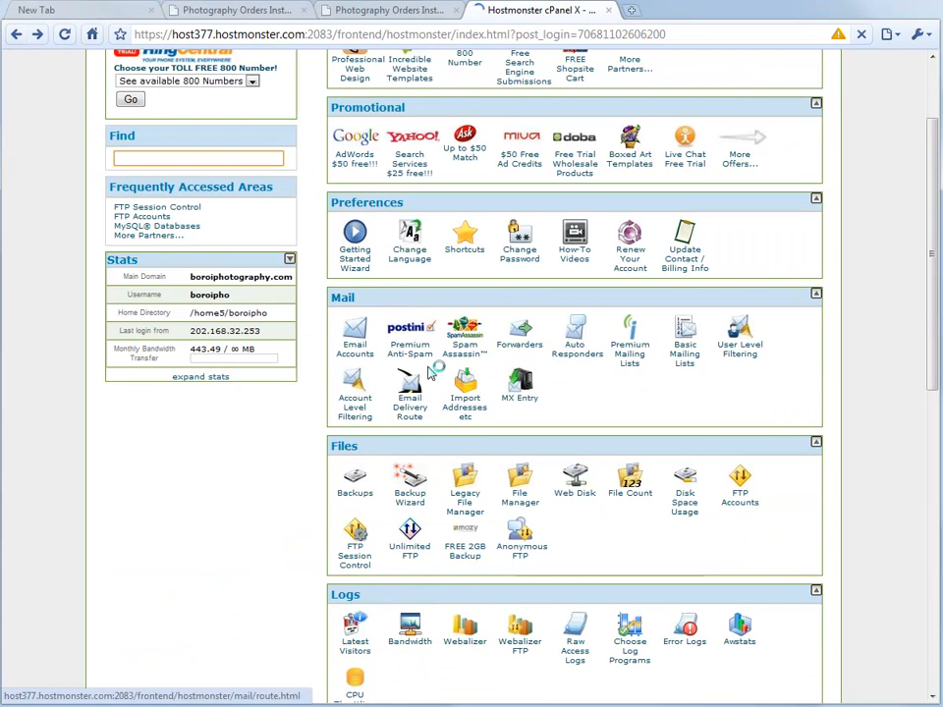
scroll(425, 376, down, 3)
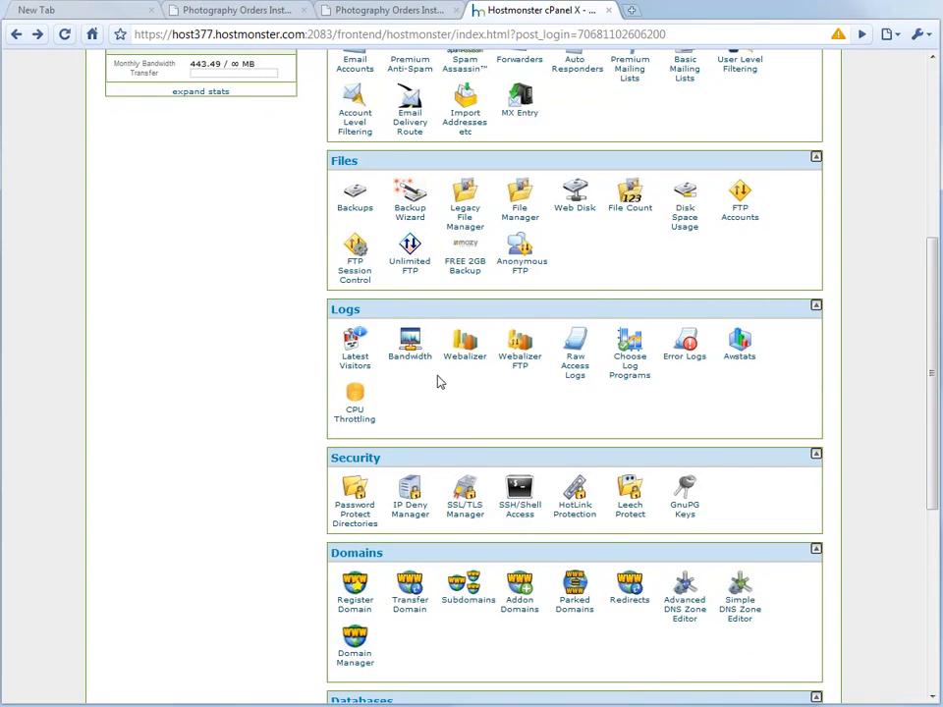
scroll(674, 505, down, 2)
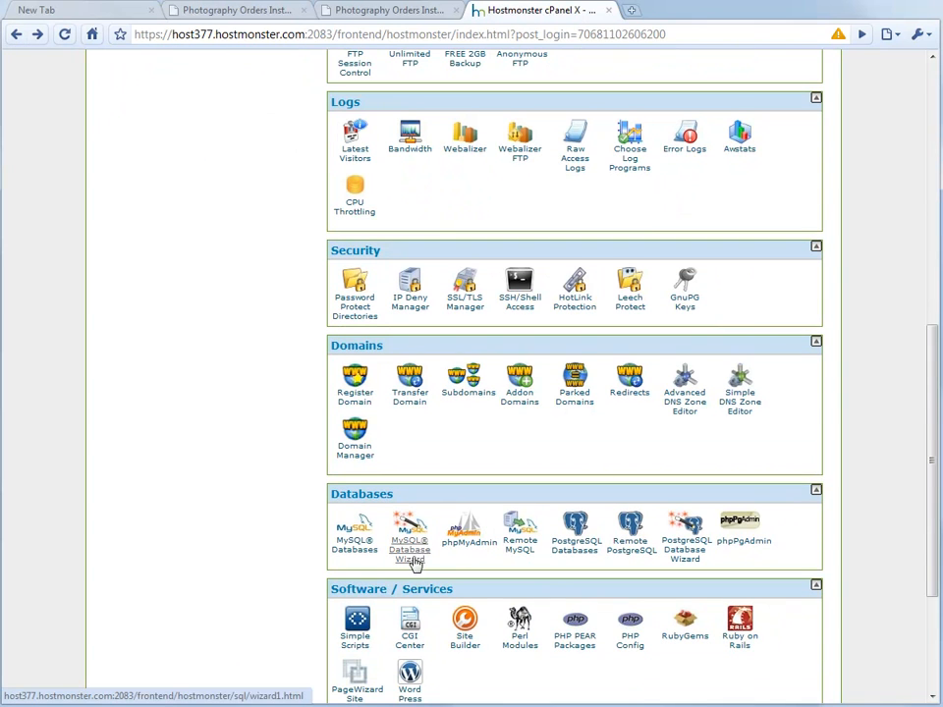
Step: Create the porders database with the MySQL Database Wizard
click(412, 556)
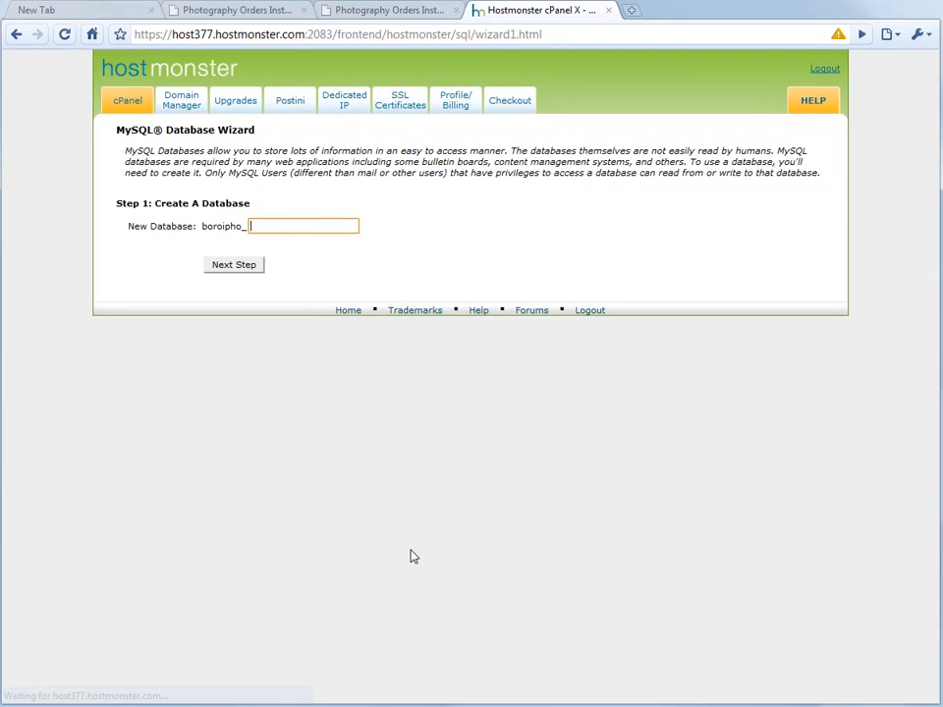
click(268, 223)
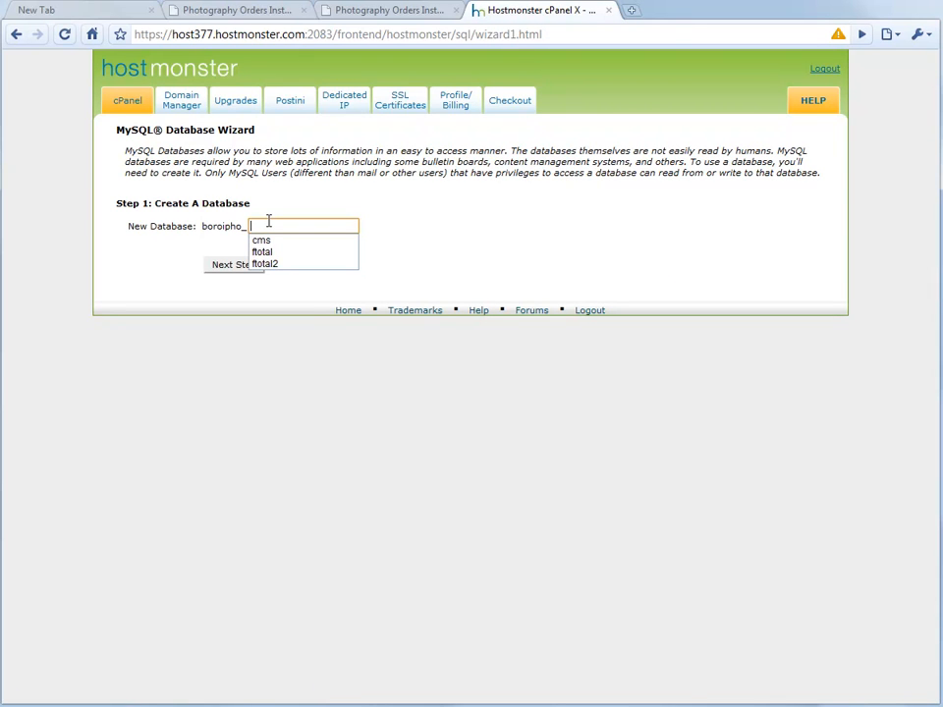
text(porders)
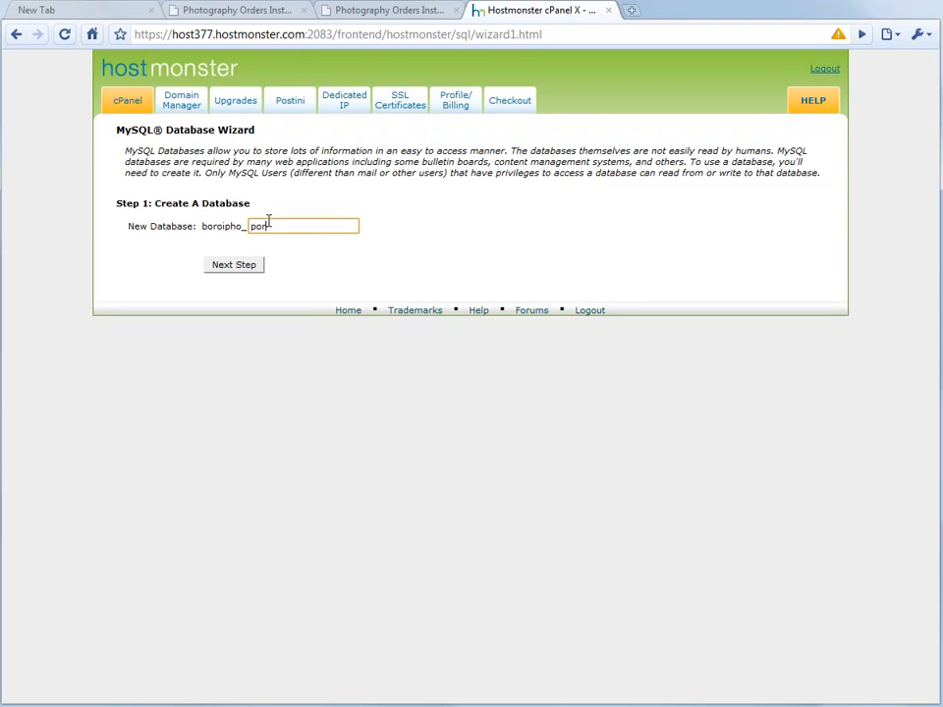
click(245, 272)
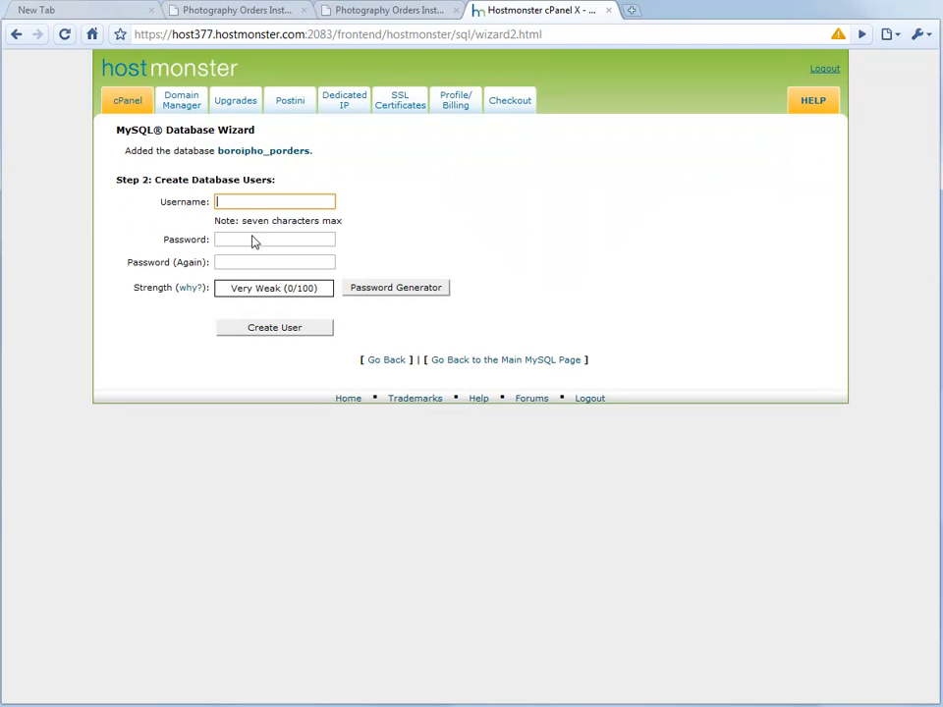
Step: Create the database user porders with a password and its confirmation
click(260, 203)
text(porders)
key(Tab)
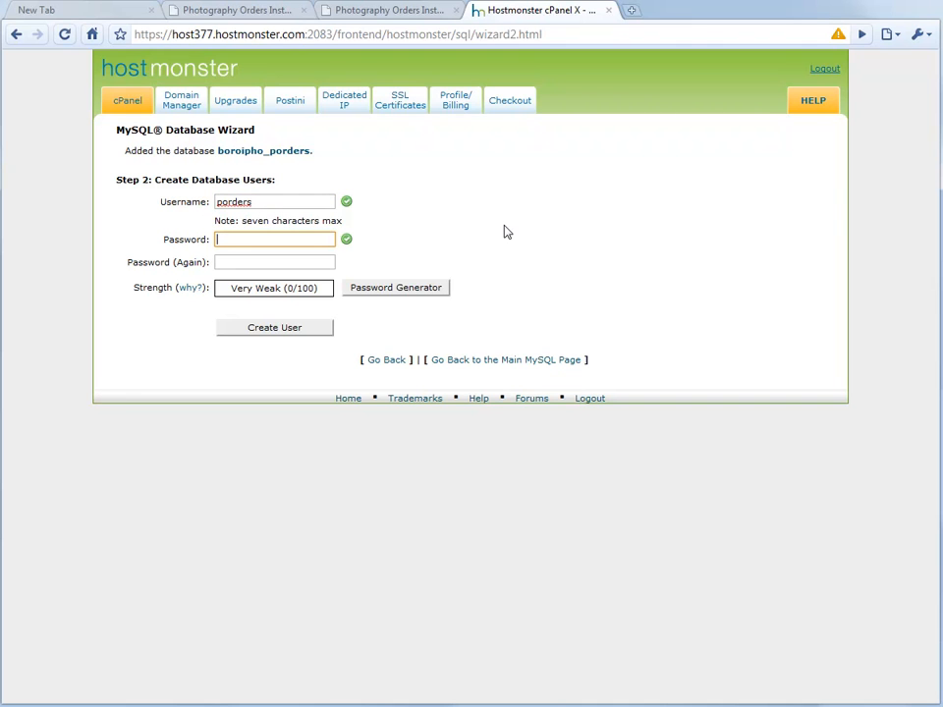
click(262, 262)
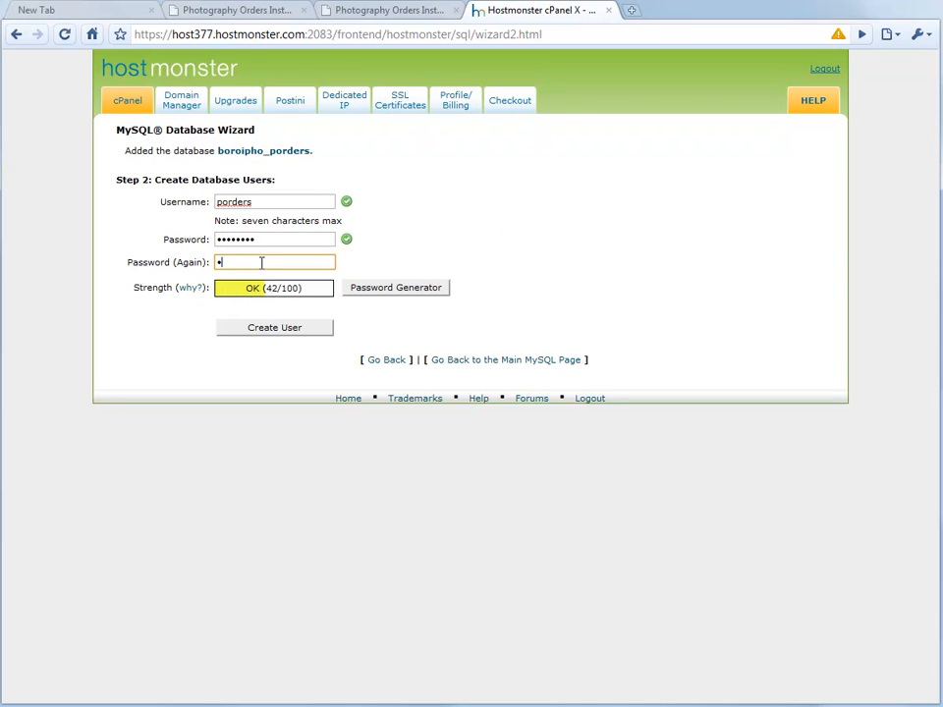
click(275, 332)
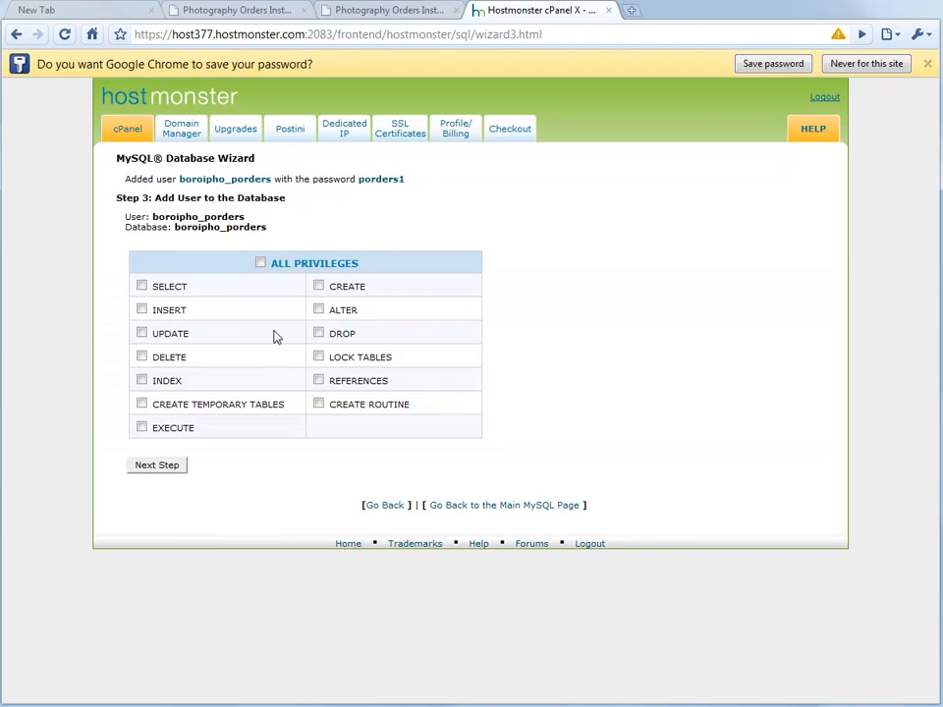
Step: Grant boroipho_porders ALL PRIVILEGES on database boroipho_porders and finish the wizard
click(261, 264)
drag(268, 231, 131, 212)
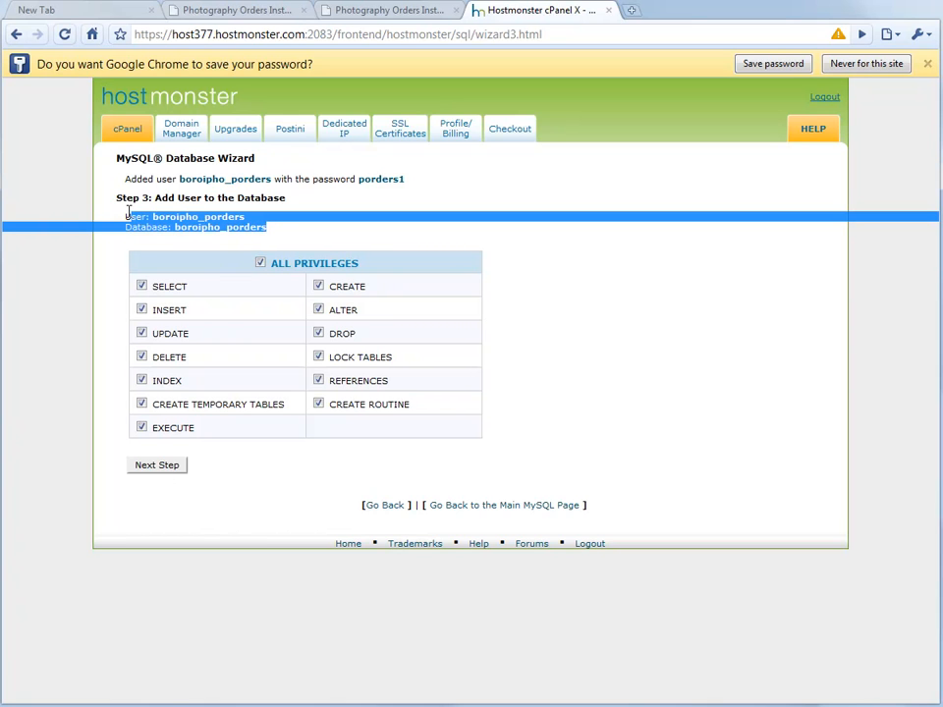
click(167, 467)
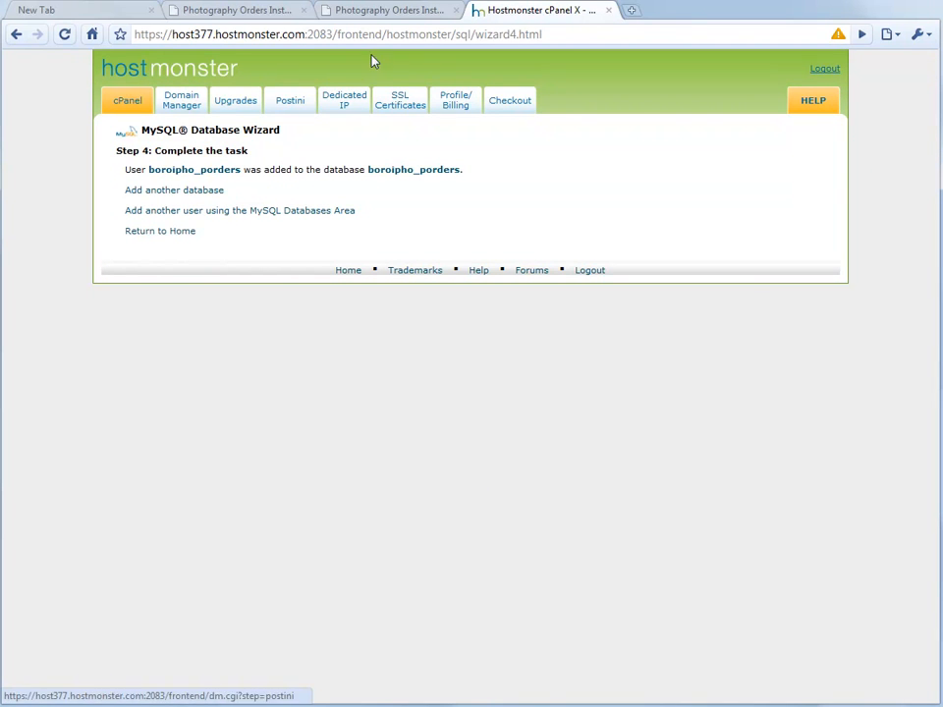
Step: Following instruction step 3, open config.php from system/application/config in Aptana Studio
click(344, 12)
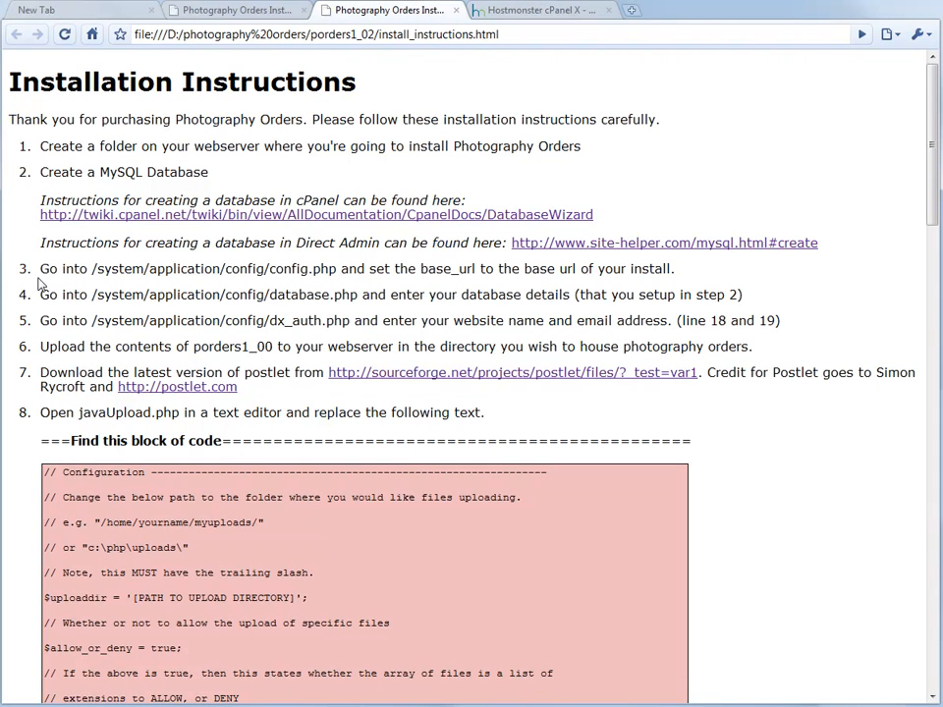
drag(40, 269, 670, 263)
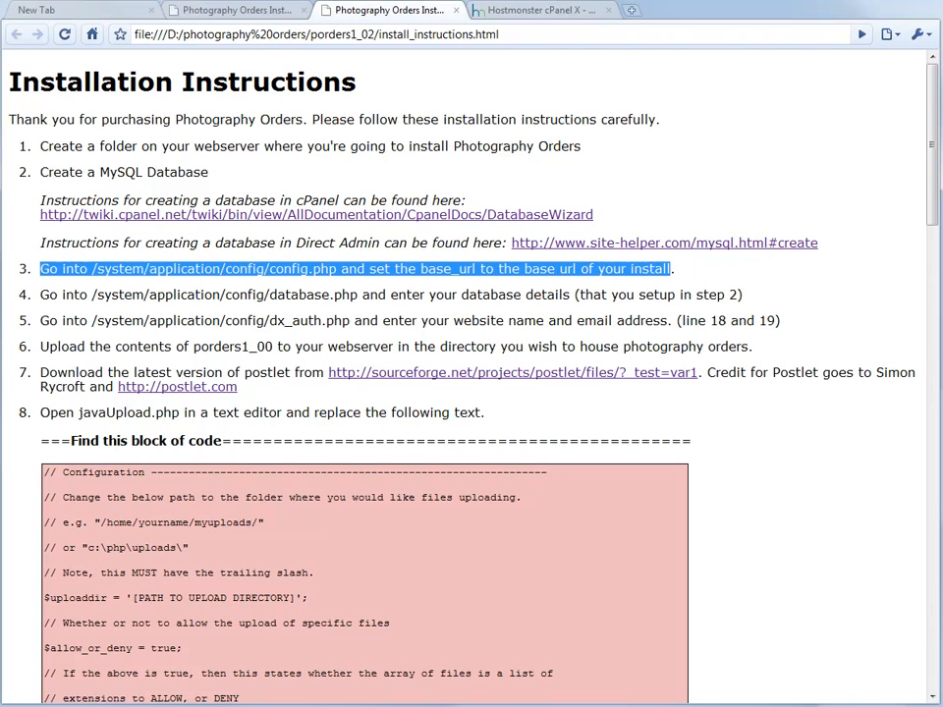
key(alt+Tab)
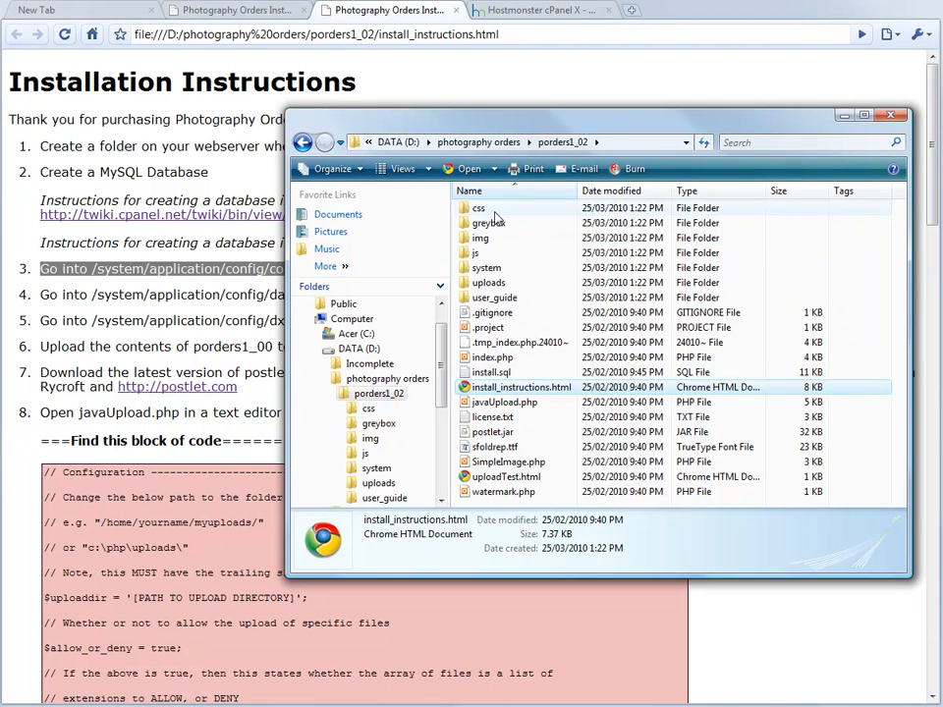
double_click(488, 269)
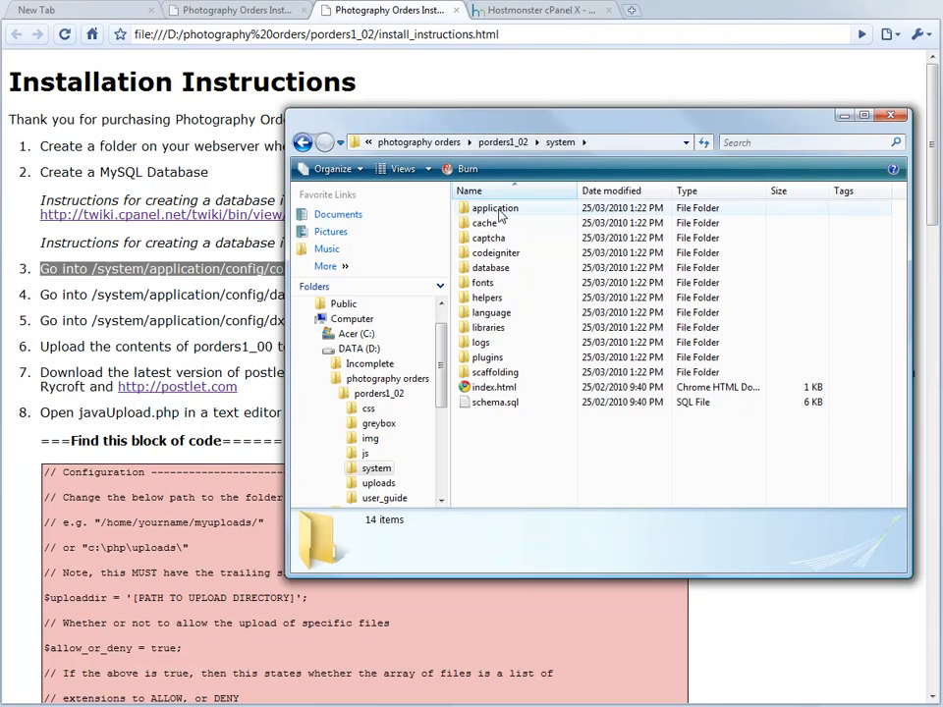
double_click(494, 209)
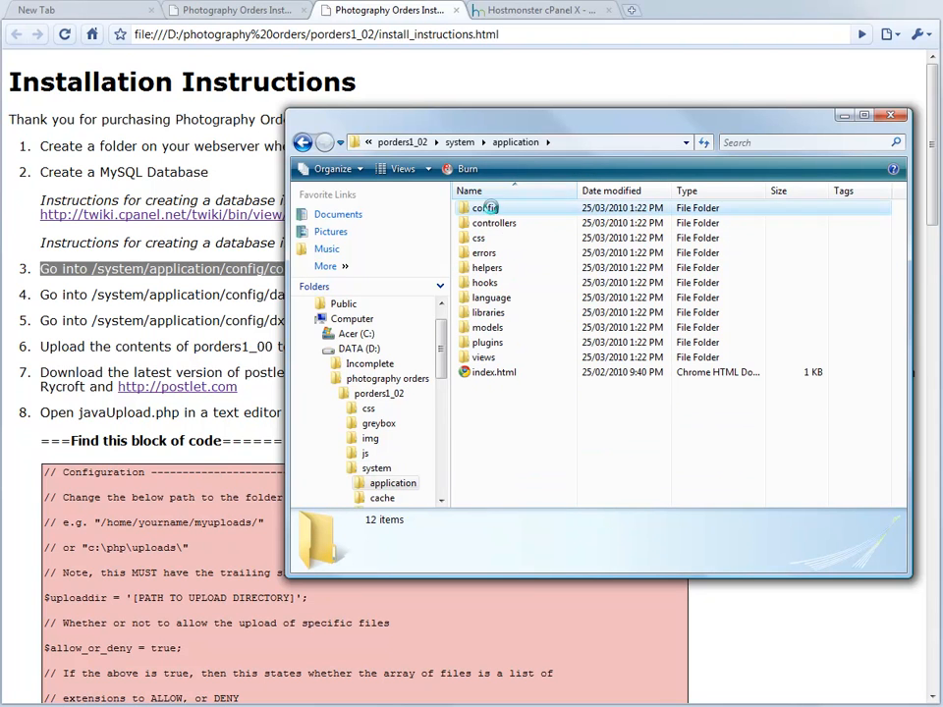
double_click(485, 210)
click(510, 229)
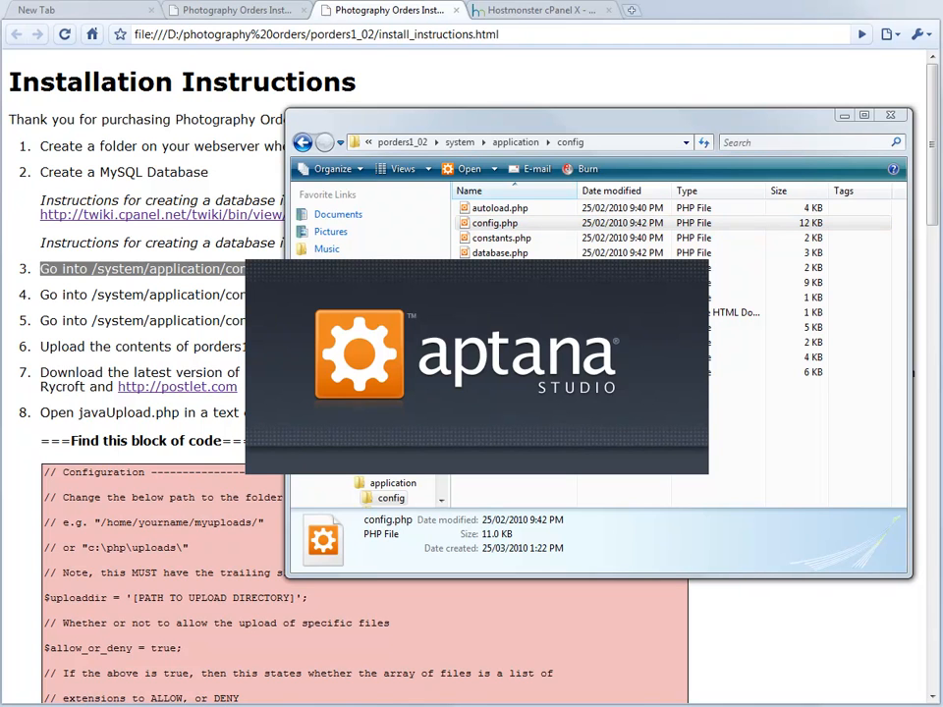
click(682, 129)
Step: Check instruction step 4 for database.php, then return to the config folder
click(187, 295)
drag(268, 298, 359, 298)
click(381, 341)
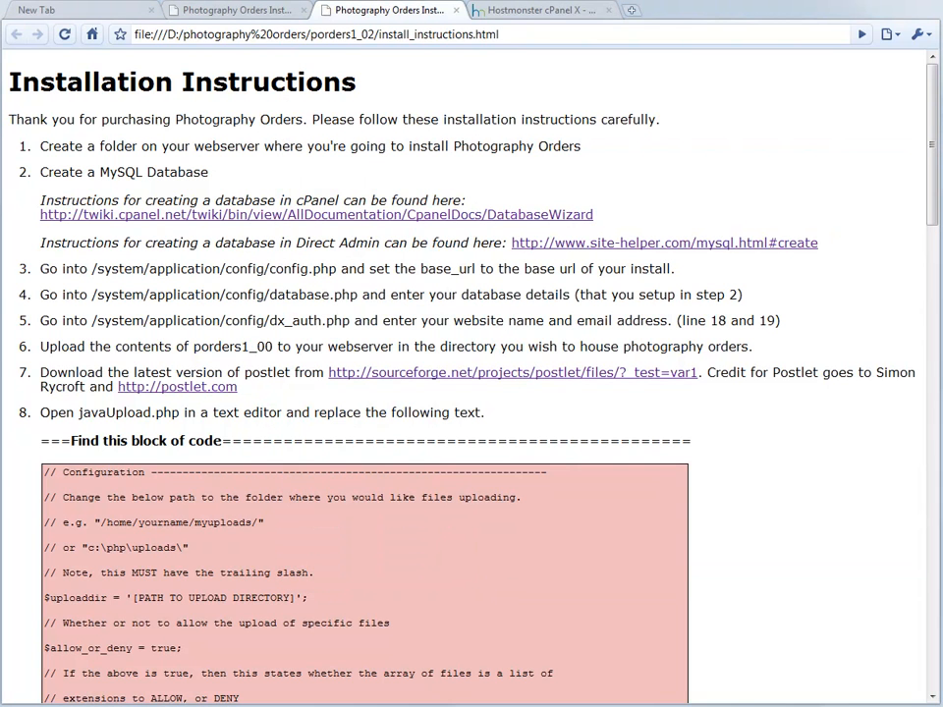
key(alt+Tab)
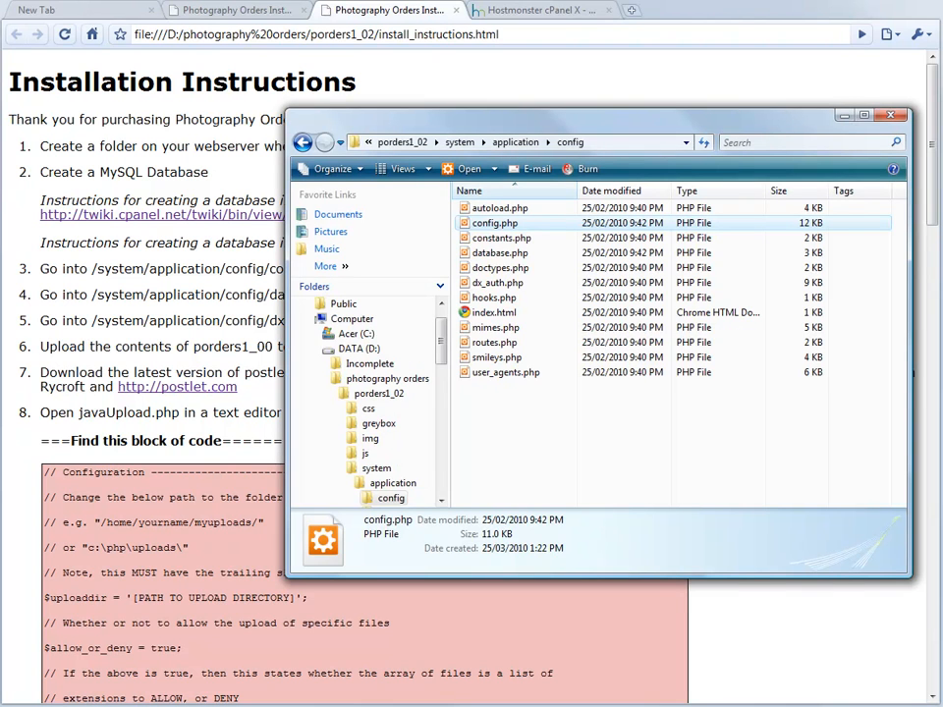
Step: Open database.php in Aptana Studio and look up dx_auth in instruction step 5
right_click(494, 253)
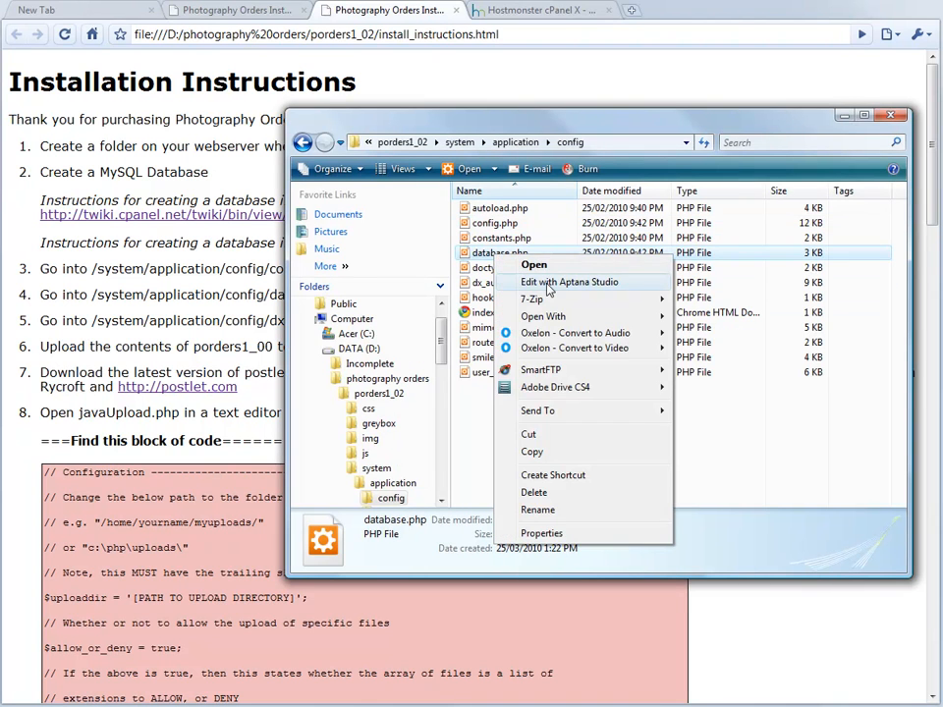
click(548, 284)
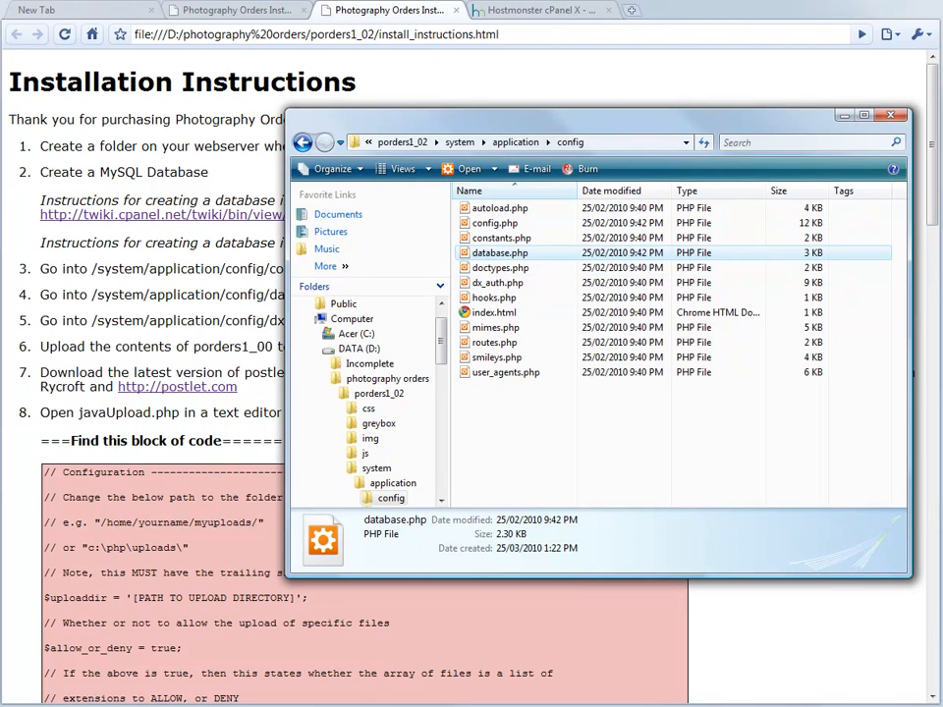
click(116, 312)
drag(269, 320, 318, 310)
Step: Open dx_auth.php from the config folder with Aptana Studio
click(508, 577)
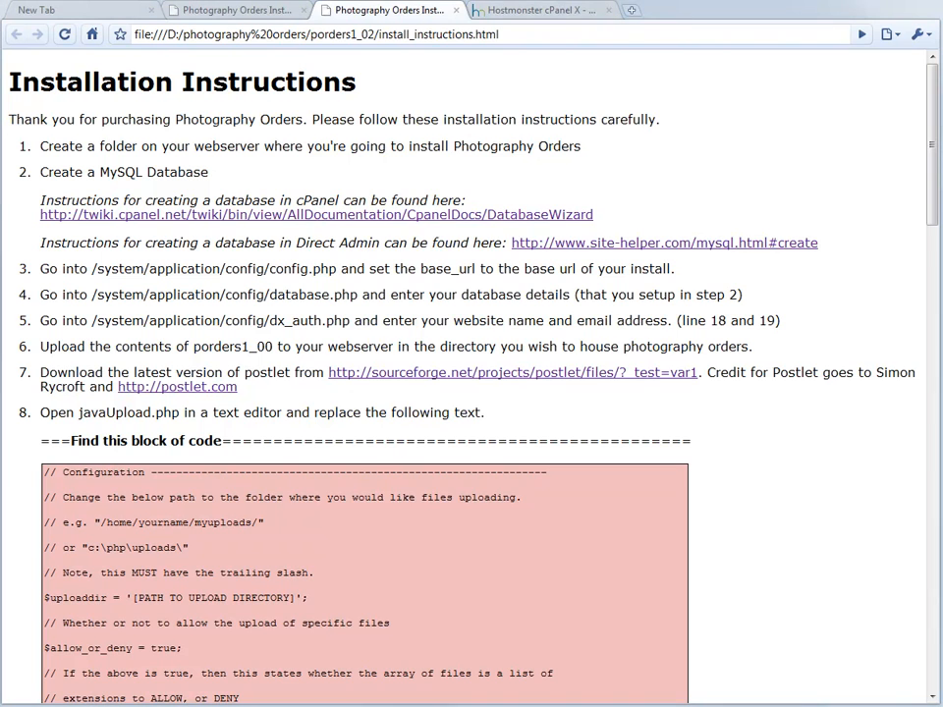
key(alt+Tab)
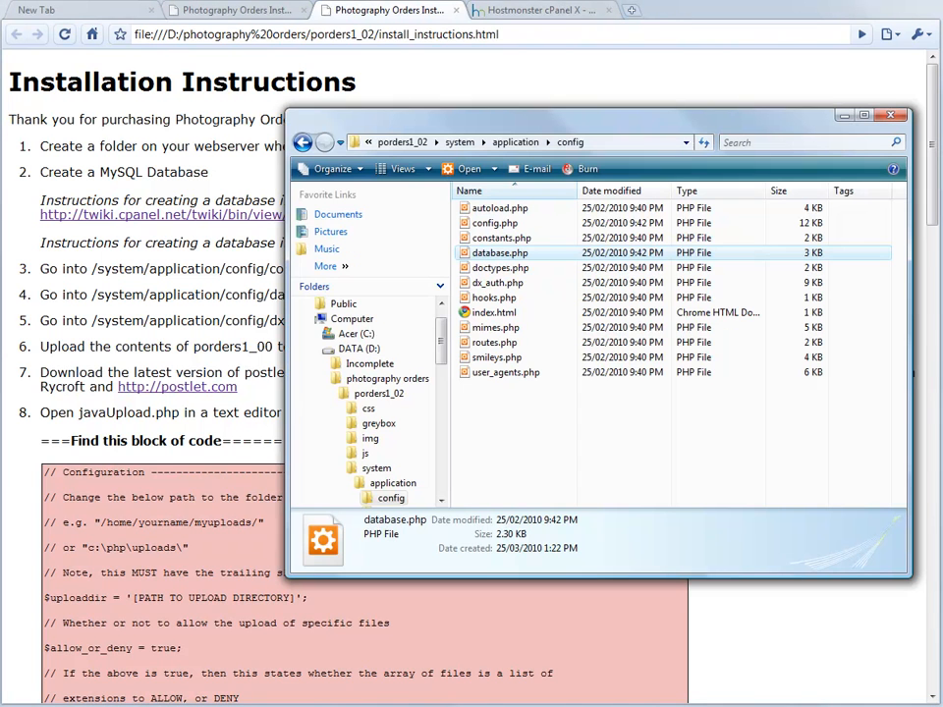
right_click(505, 285)
click(568, 317)
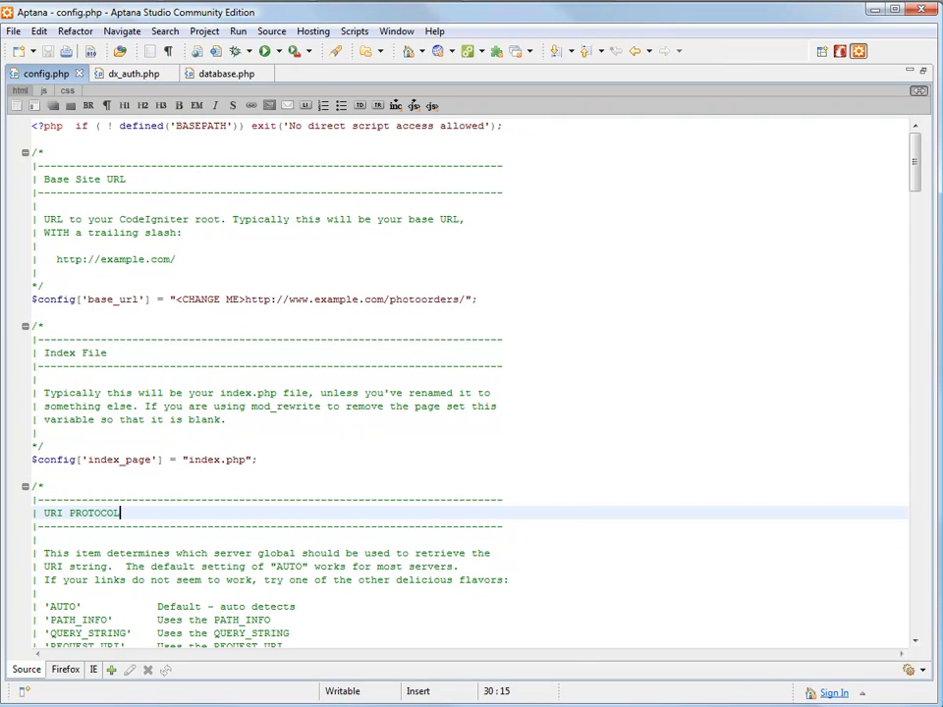
click(174, 298)
drag(175, 298, 466, 298)
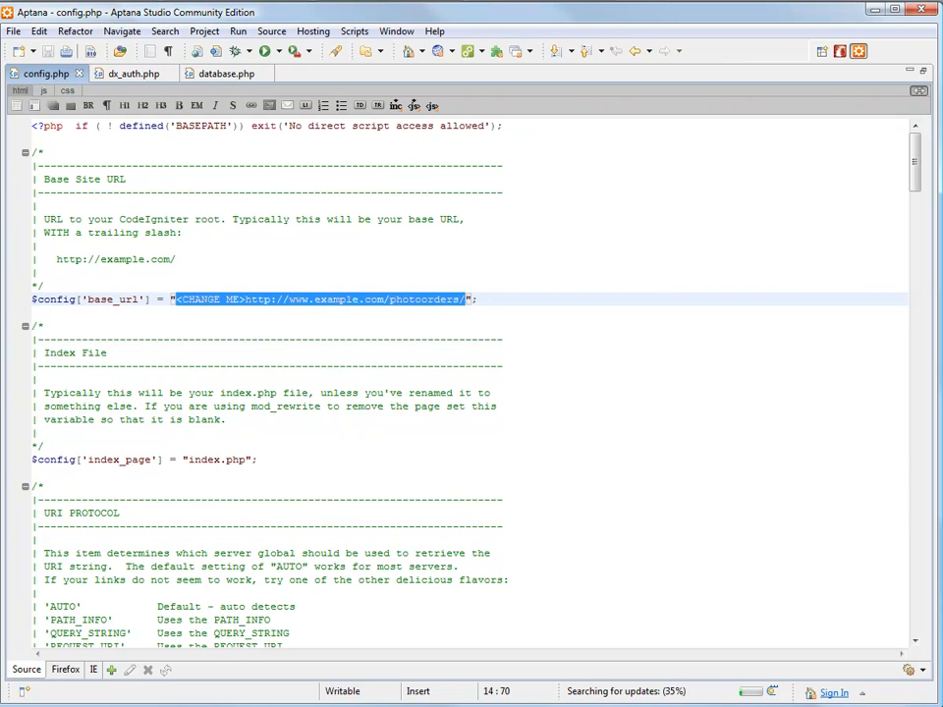